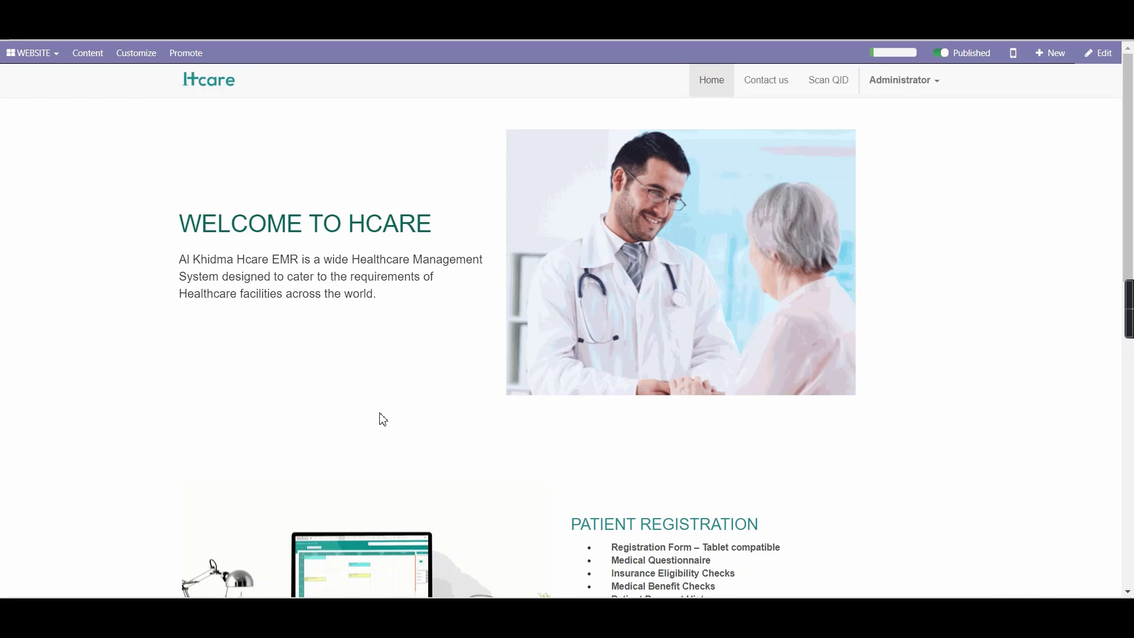
Open the Combo Packs list in the HCARE configuration
{"action": "left_click", "coordinate": [16, 56]}
{"action": "left_click", "coordinate": [17, 155]}
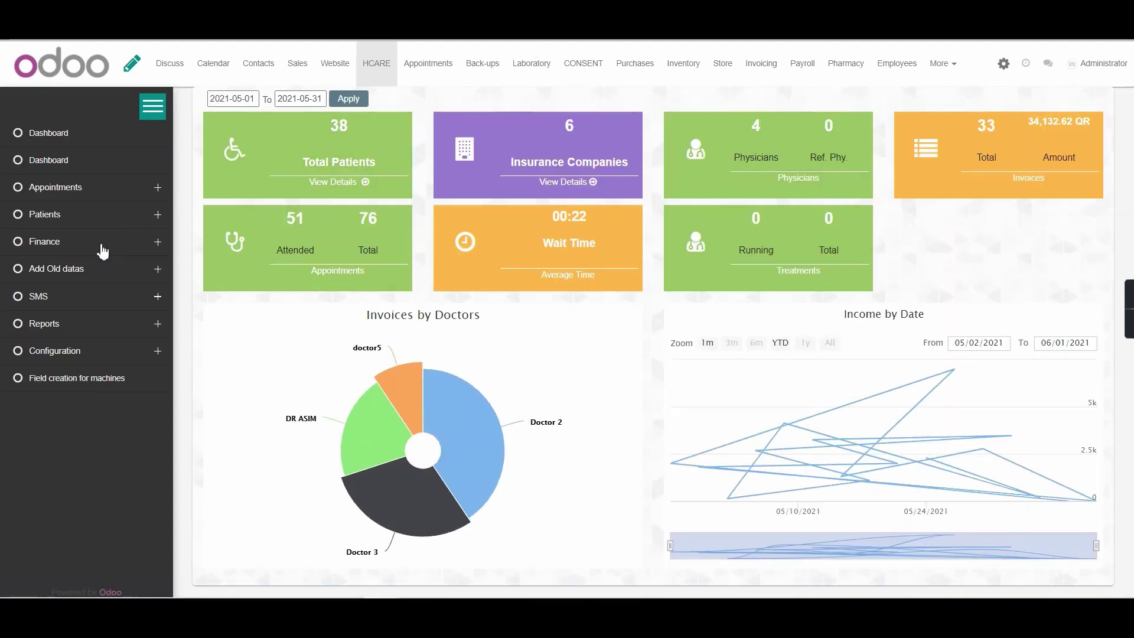
{"action": "left_click", "coordinate": [87, 357]}
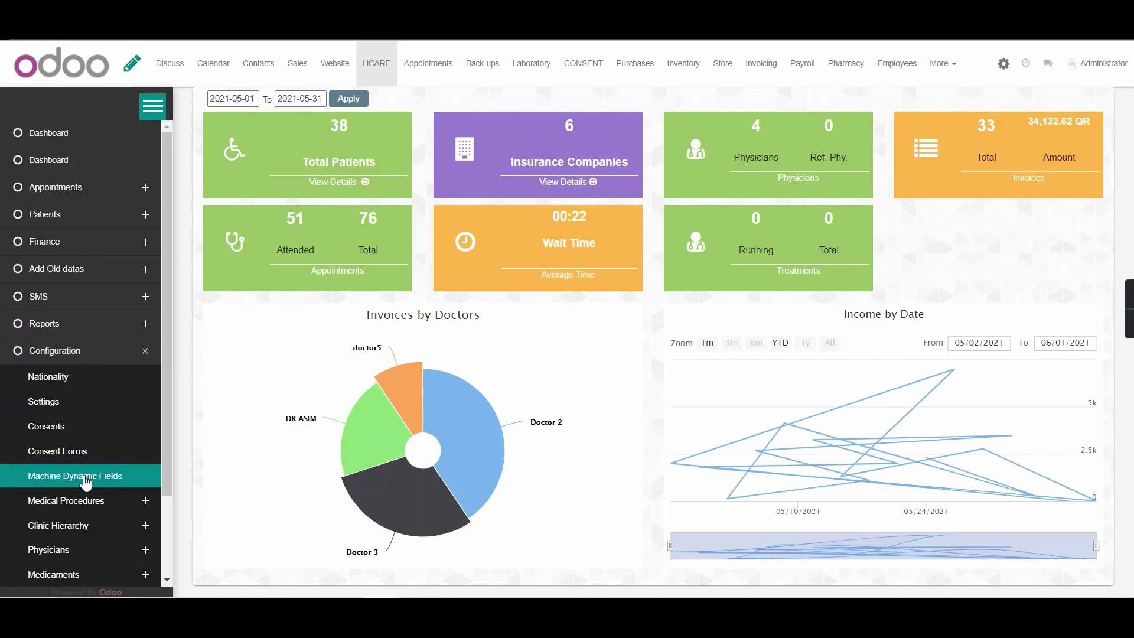
{"action": "scroll", "coordinate": [82, 478], "scroll_direction": "down", "scroll_amount": 3}
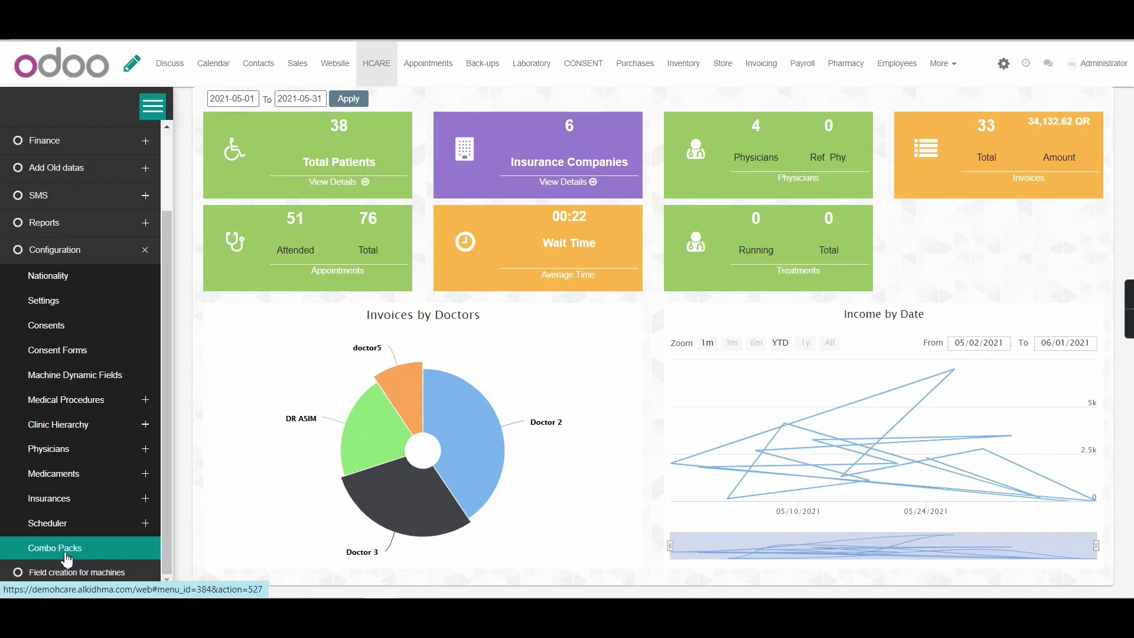
{"action": "left_click", "coordinate": [67, 557]}
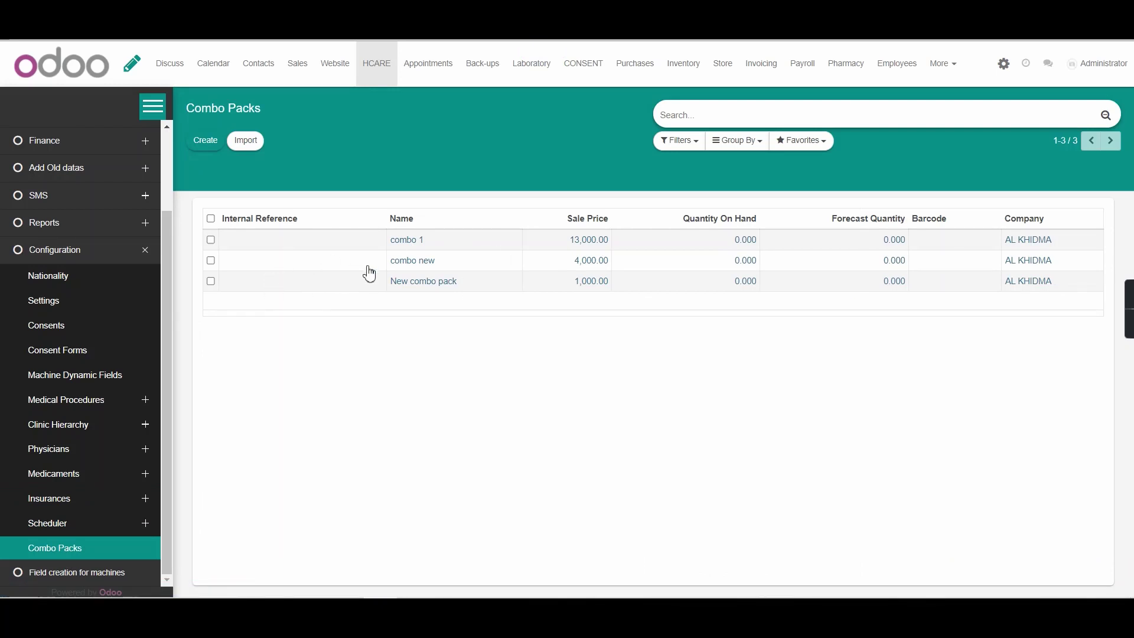
Create a new combo pack with the product name "Combo pack- 3"
{"action": "left_click", "coordinate": [202, 150]}
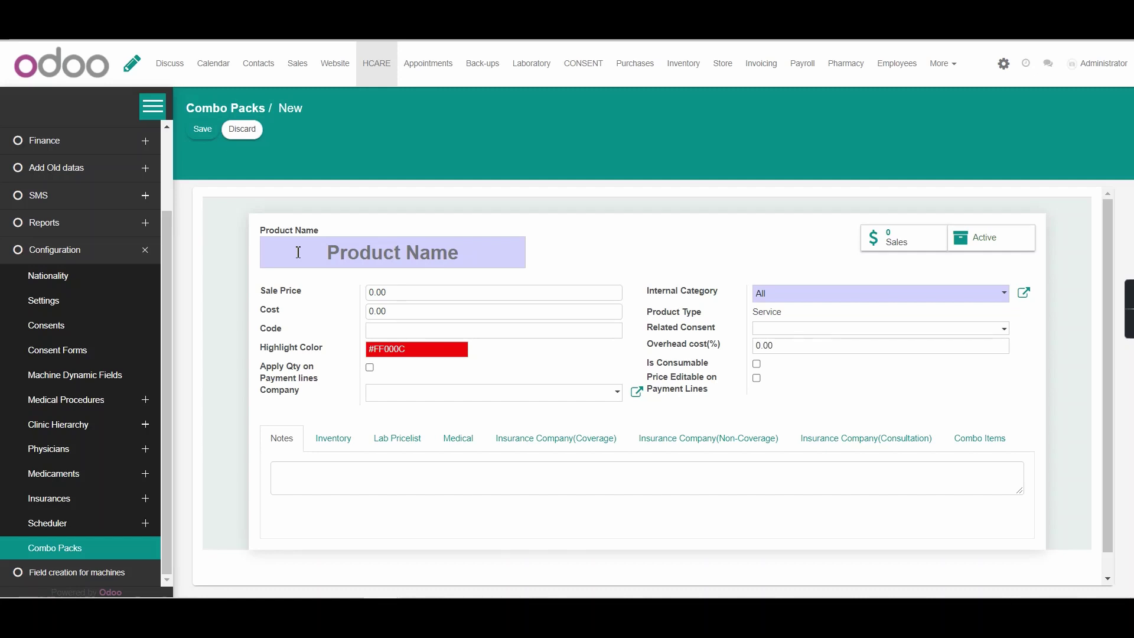
{"action": "type", "text": "Combo "}
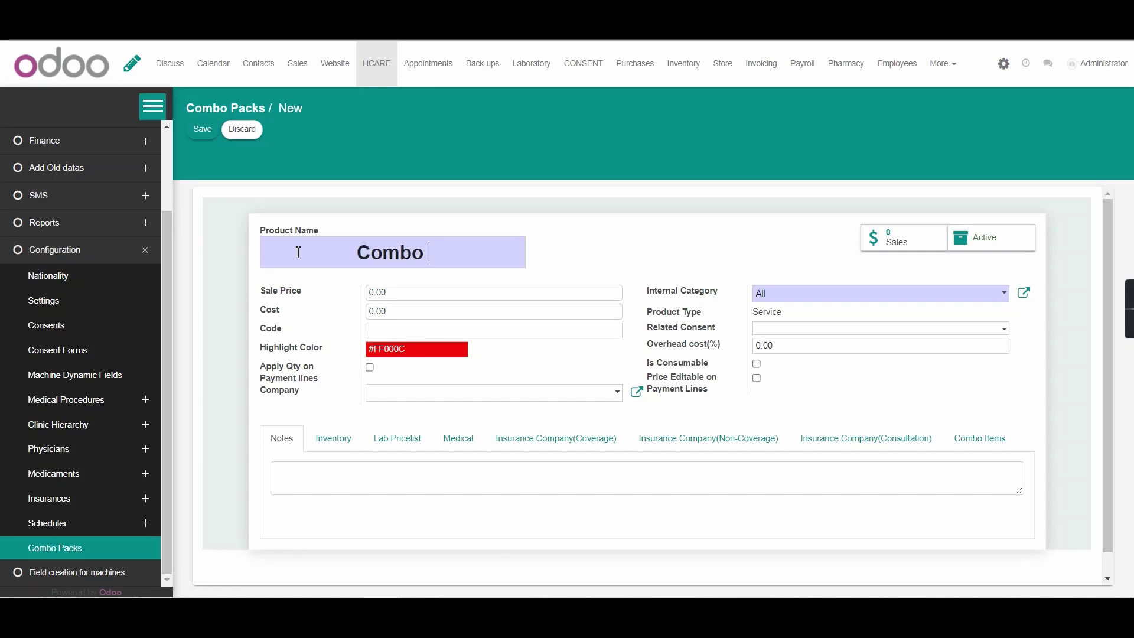
{"action": "type", "text": "pack- 3"}
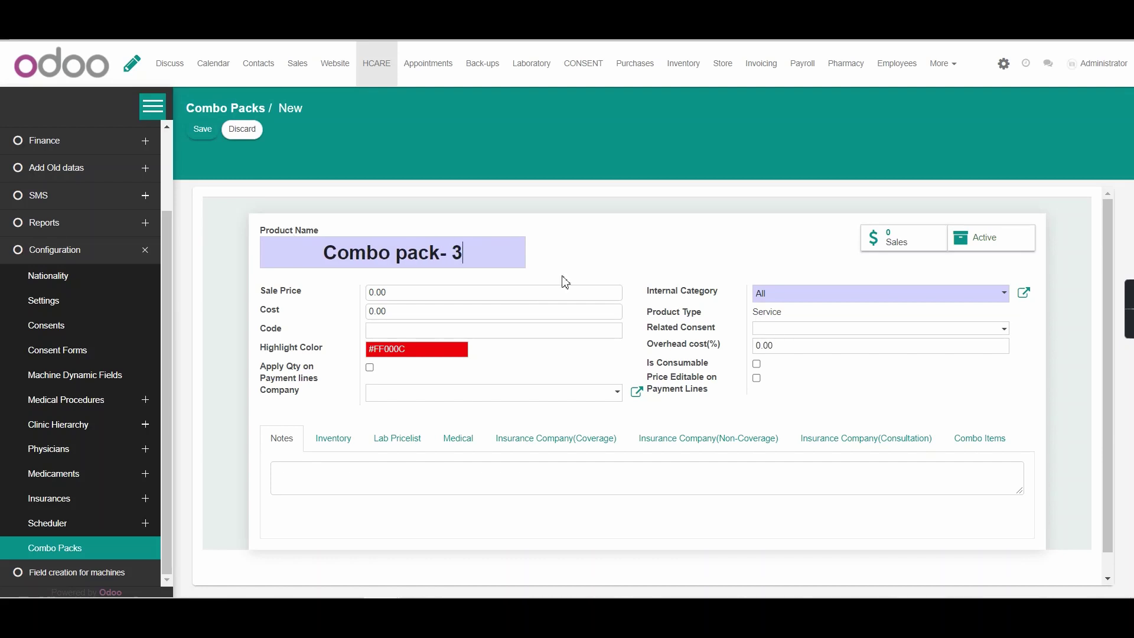
Add [CNS11] Porcelain Laminate Veener to the pack's combo items with count 3 and the Unit Price method
{"action": "left_click", "coordinate": [977, 439]}
{"action": "left_click", "coordinate": [301, 489]}
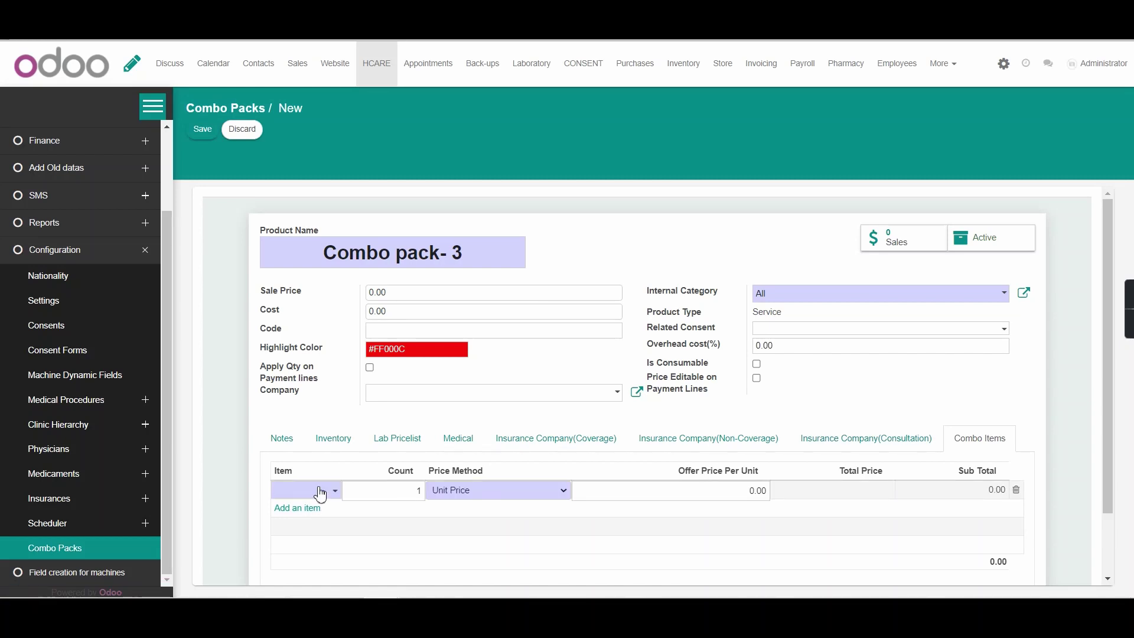
{"action": "scroll", "coordinate": [320, 493], "scroll_direction": "down", "scroll_amount": 1}
{"action": "type", "text": "cns11"}
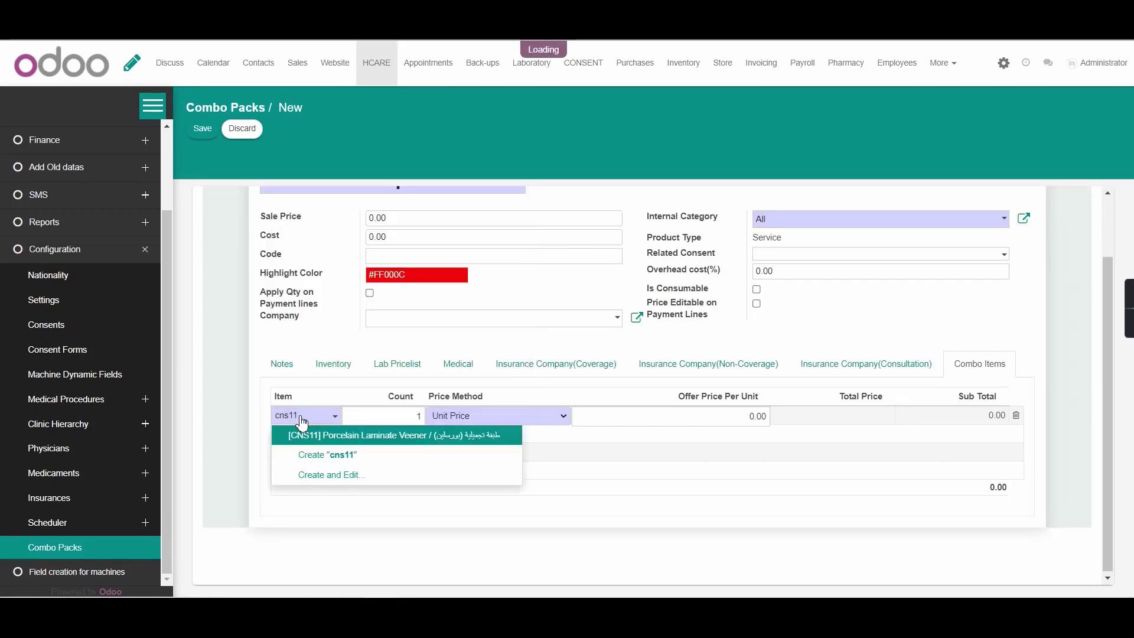
{"action": "left_click", "coordinate": [364, 437]}
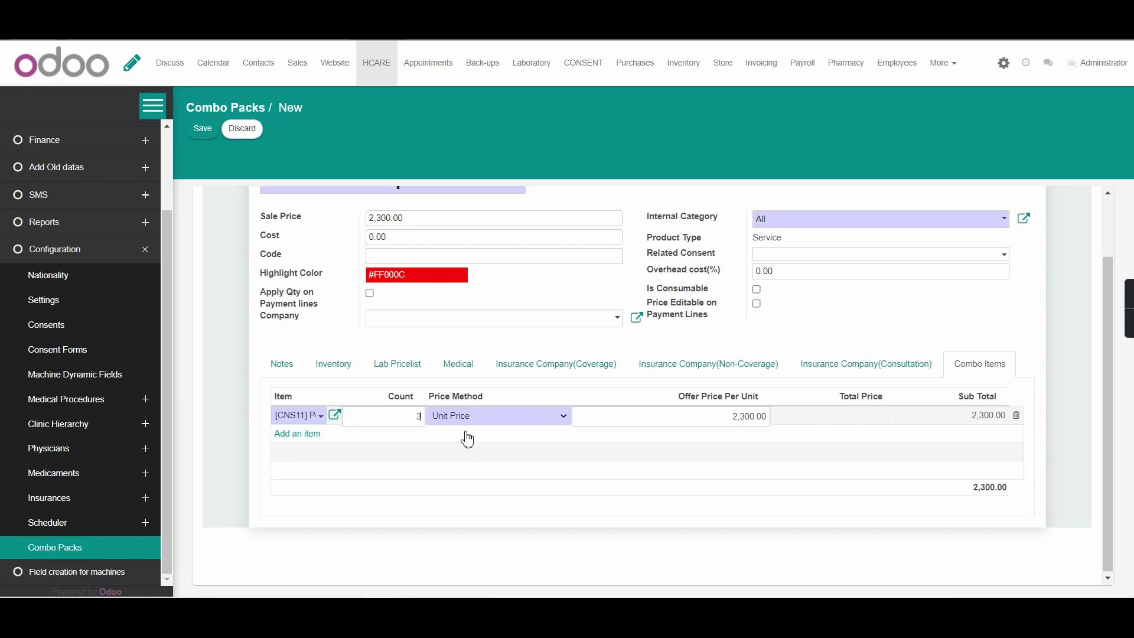
{"action": "left_click", "coordinate": [841, 329]}
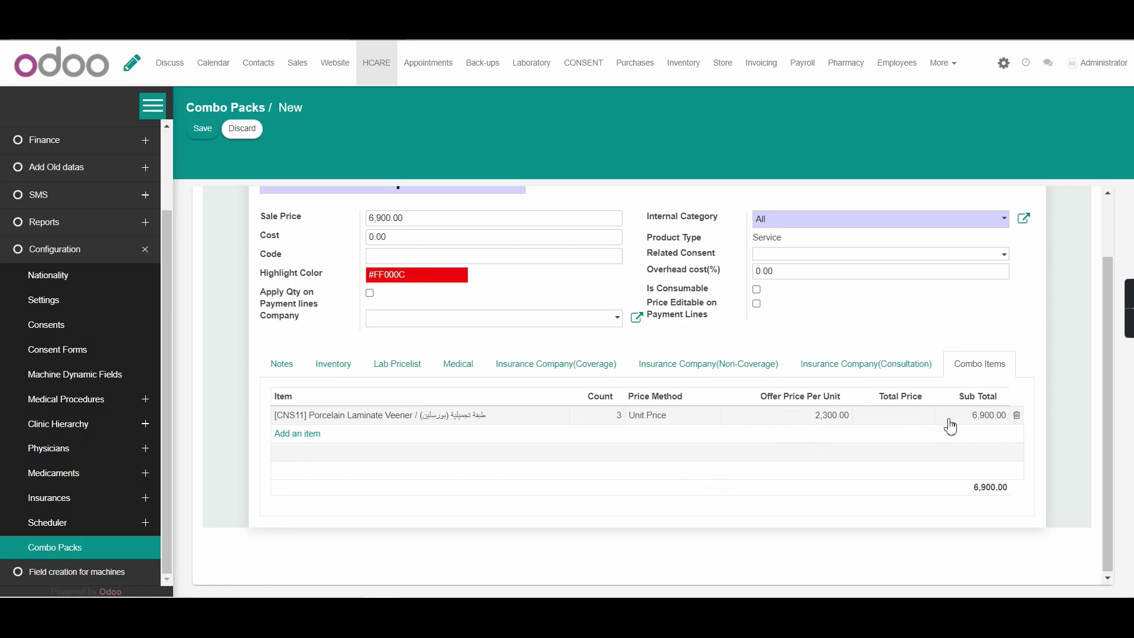
{"action": "left_click", "coordinate": [809, 416]}
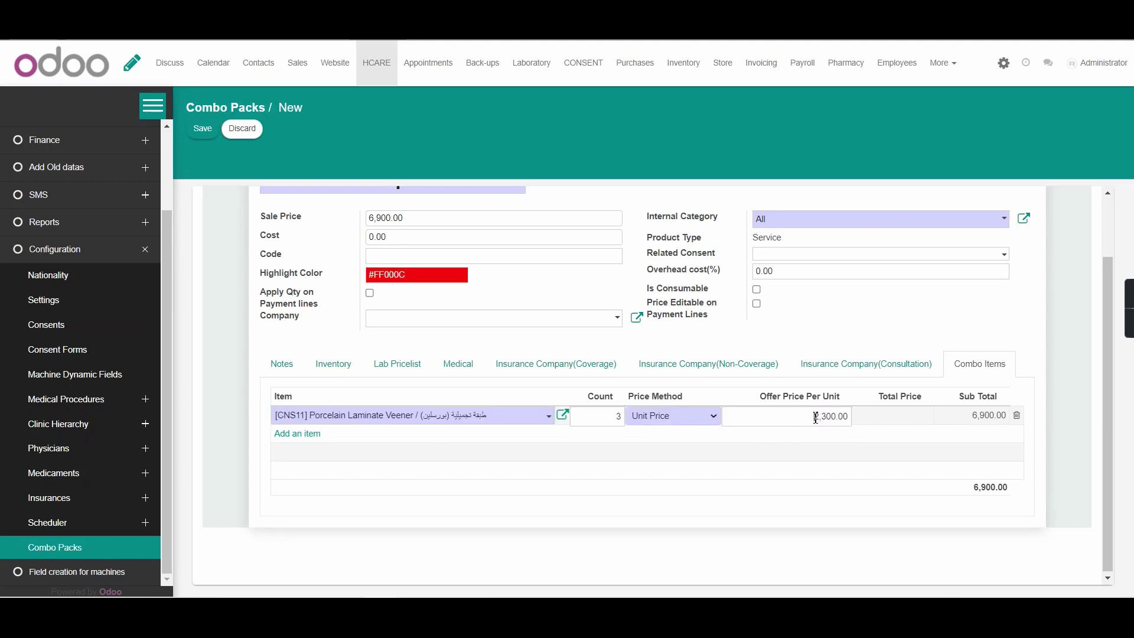
{"action": "left_click", "coordinate": [907, 320]}
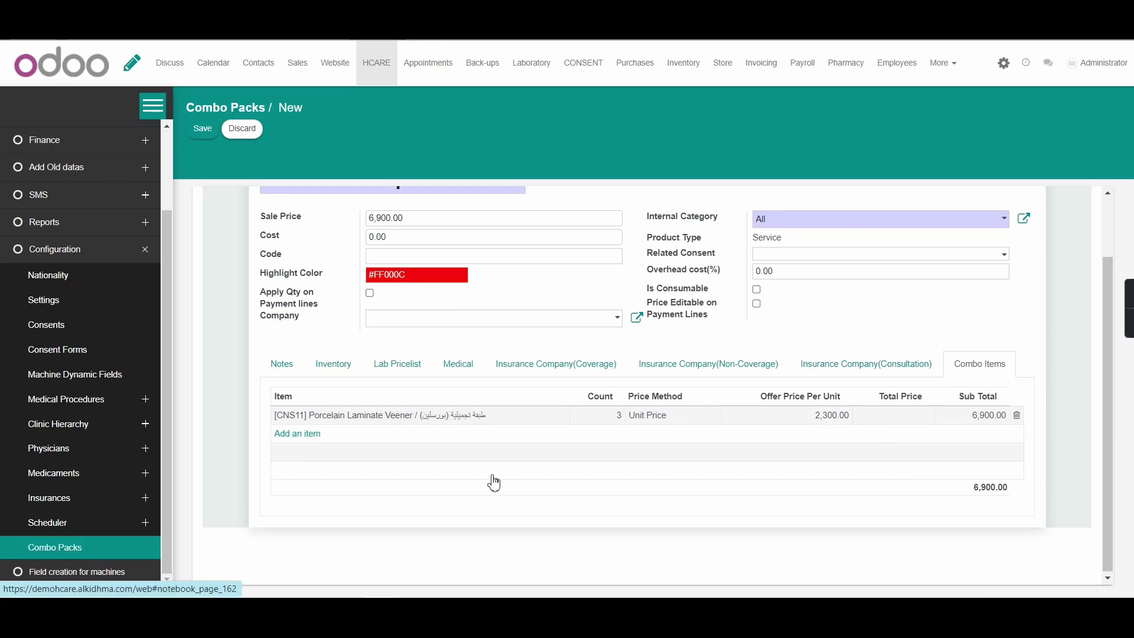
Set the combo pack's sale price to 5,000 and save the pack
{"action": "scroll", "coordinate": [485, 460], "scroll_direction": "up", "scroll_amount": 2}
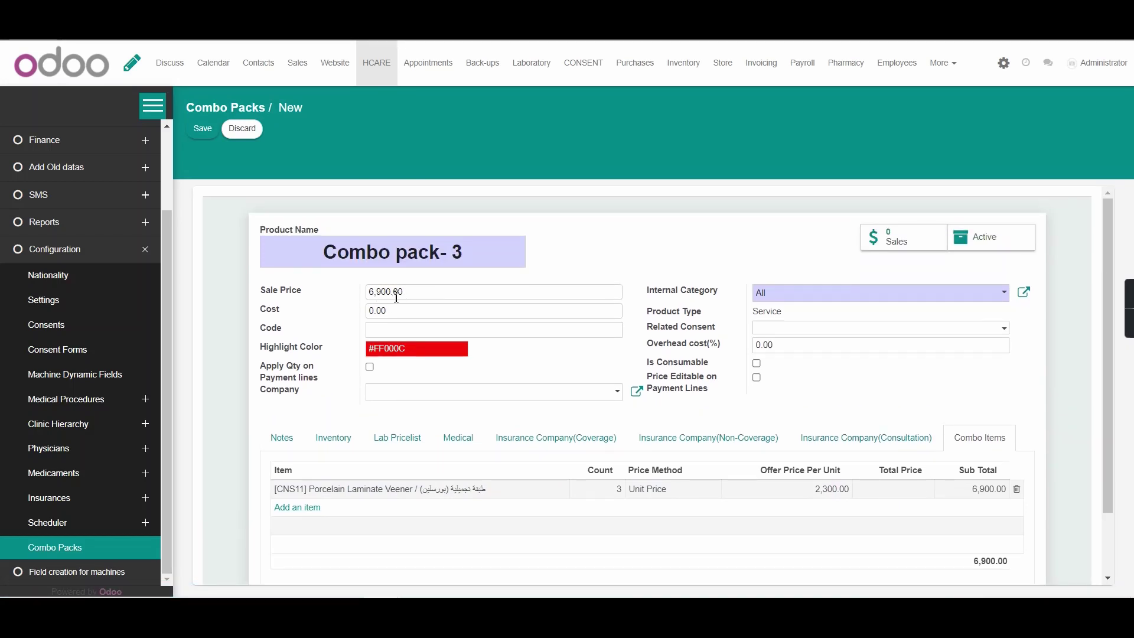
{"action": "left_click_drag", "start_coordinate": [406, 293], "coordinate": [304, 300]}
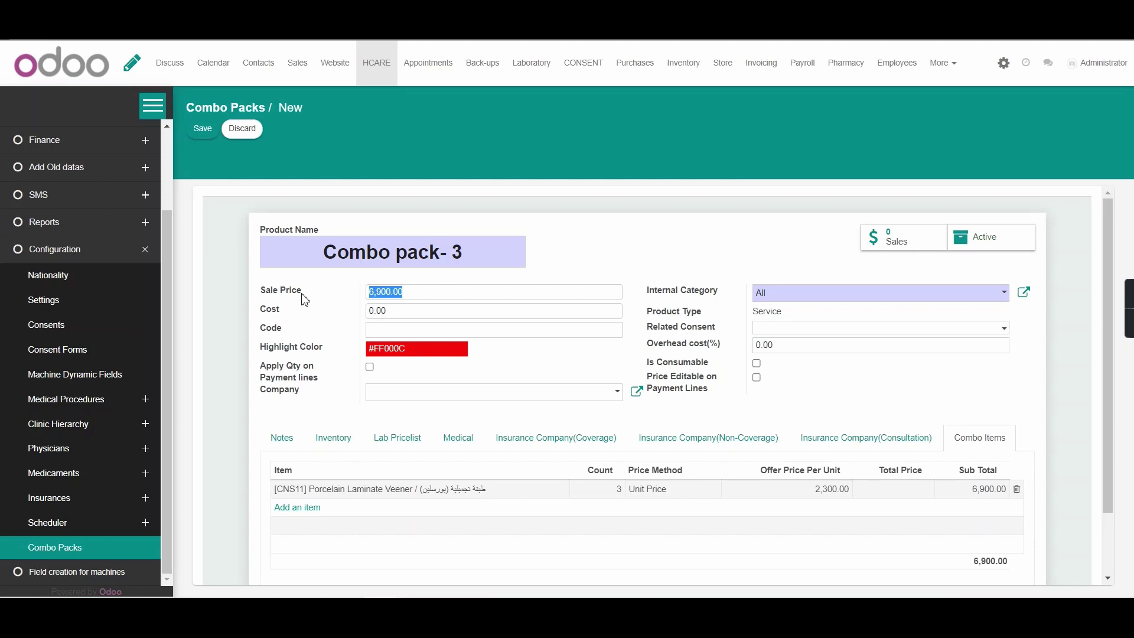
{"action": "type", "text": "50"}
{"action": "left_click", "coordinate": [277, 405]}
{"action": "left_click", "coordinate": [200, 130]}
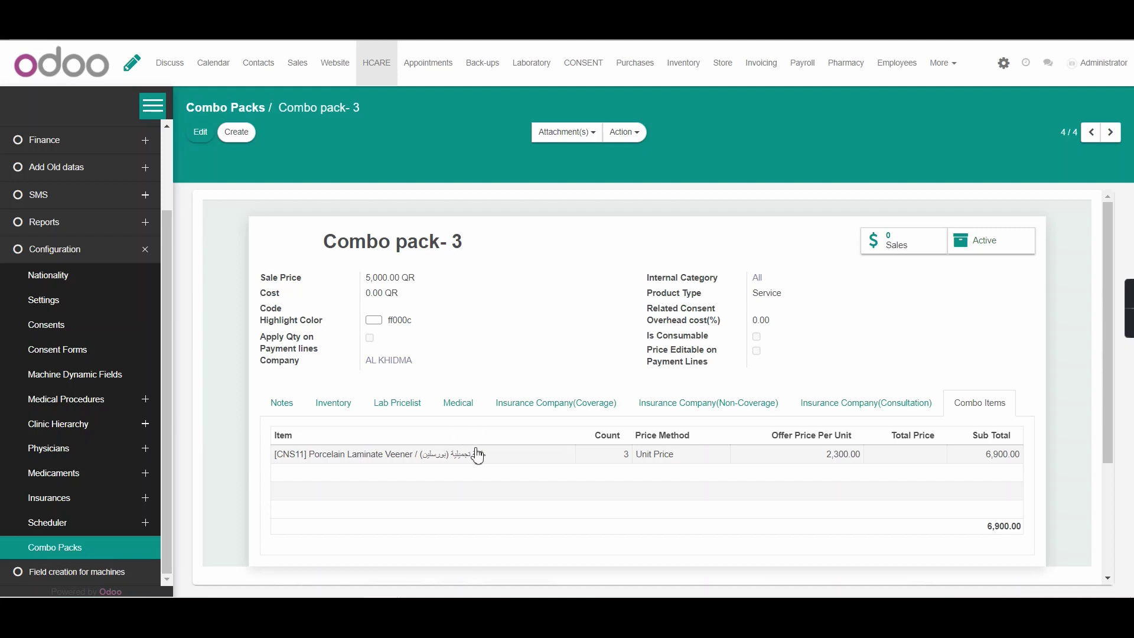
Open doctor5's 14:30 appointment from the May 30, 2021 calendar and advance its status through Checked In to In Chair
{"action": "mouse_move", "coordinate": [469, 500]}
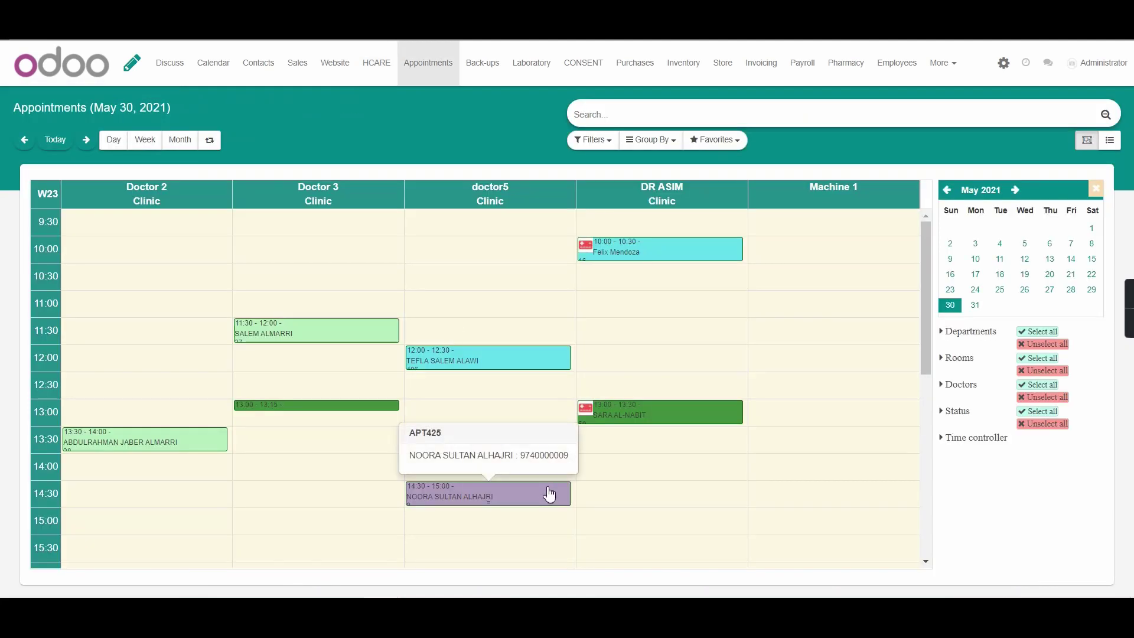
{"action": "left_click", "coordinate": [471, 502]}
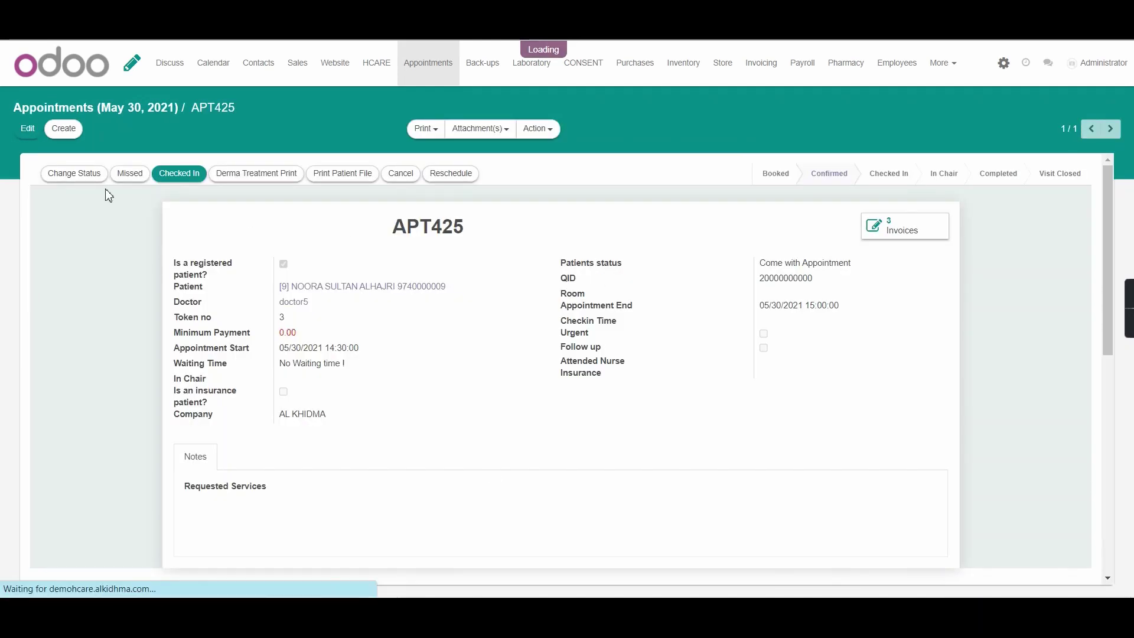
{"action": "left_click", "coordinate": [175, 173]}
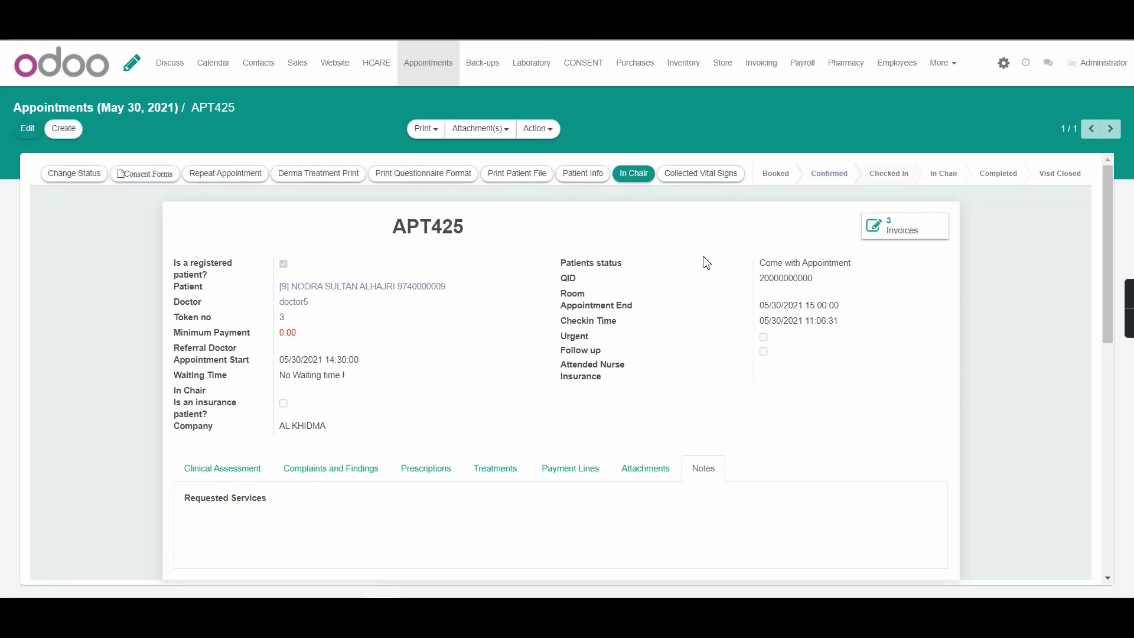
{"action": "left_click", "coordinate": [623, 177]}
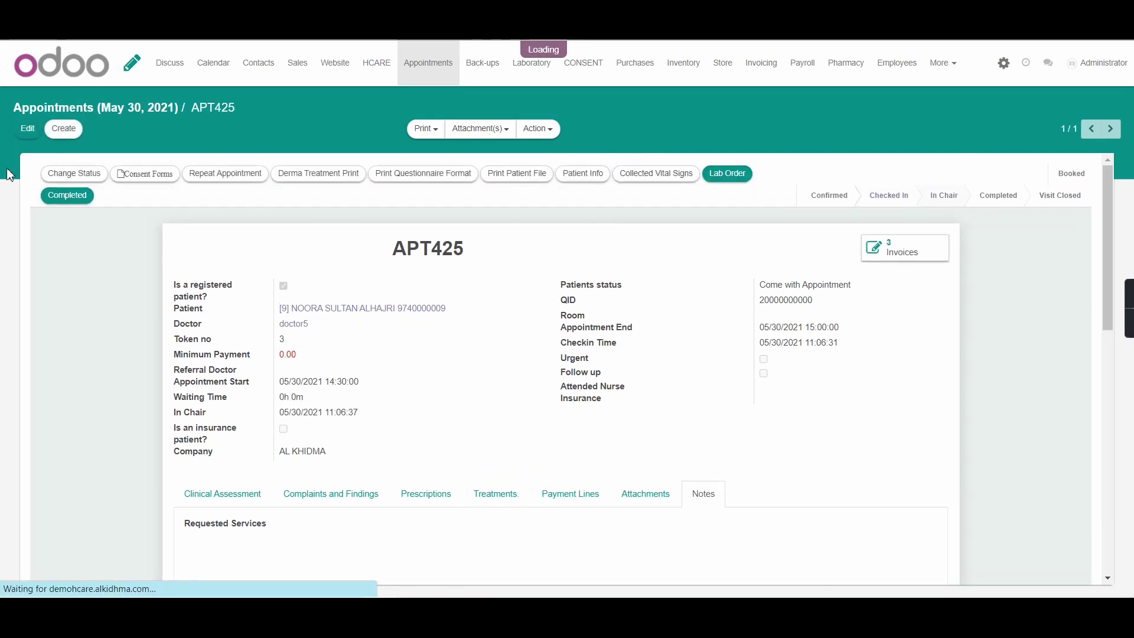
Add Combo pack- 3 as a treatment in the appointment's payment lines and save the appointment
{"action": "left_click", "coordinate": [27, 128]}
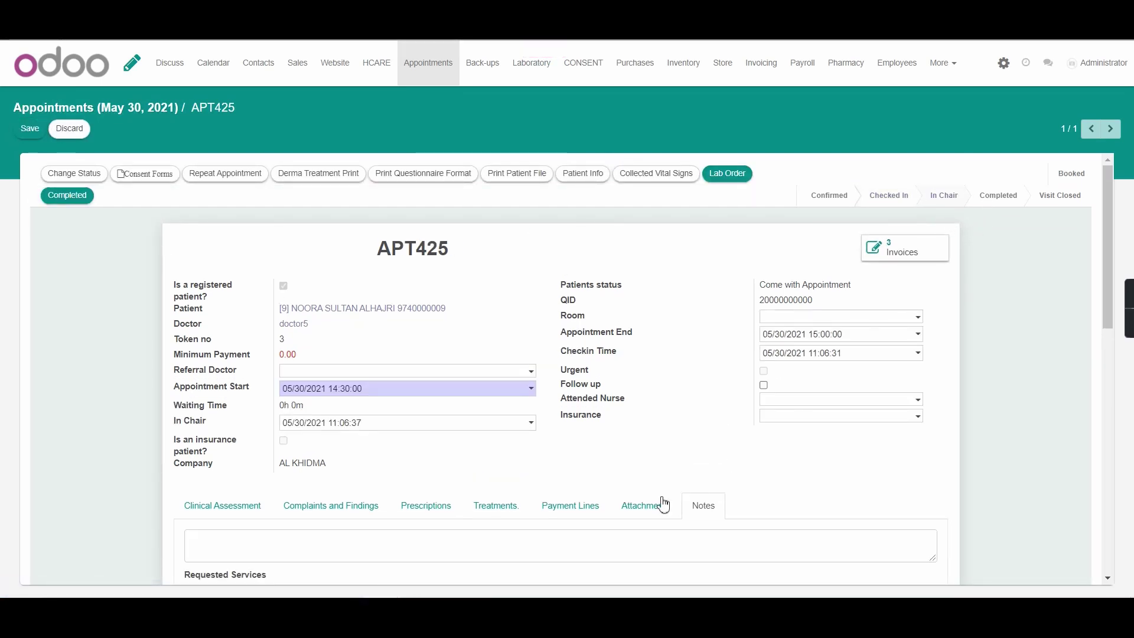
{"action": "left_click", "coordinate": [570, 507]}
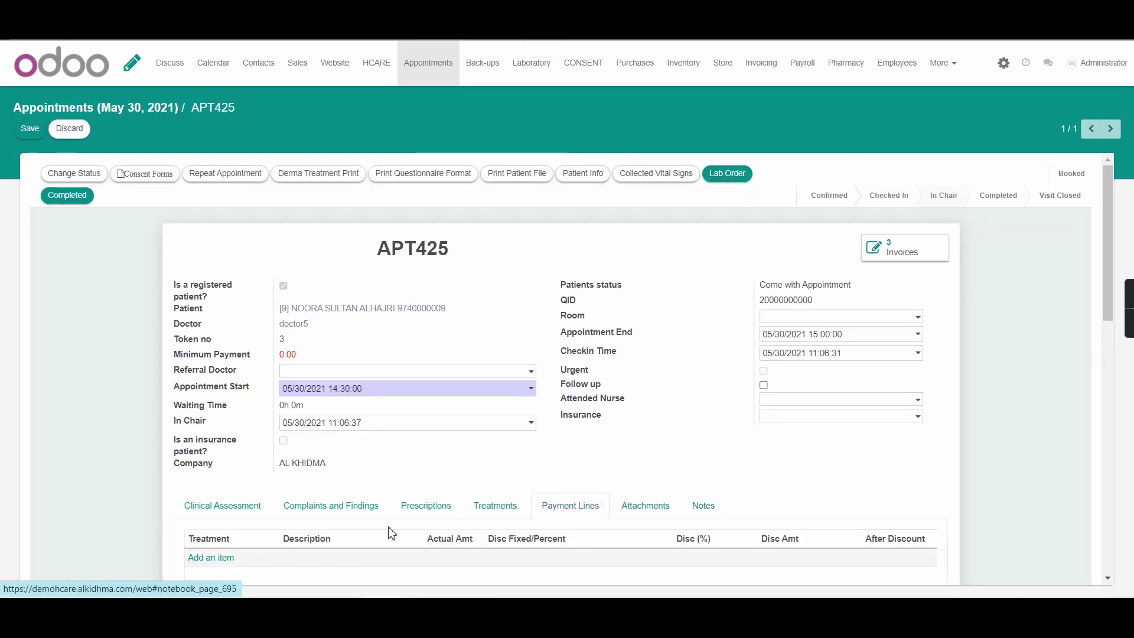
{"action": "scroll", "coordinate": [246, 542], "scroll_direction": "down", "scroll_amount": 3}
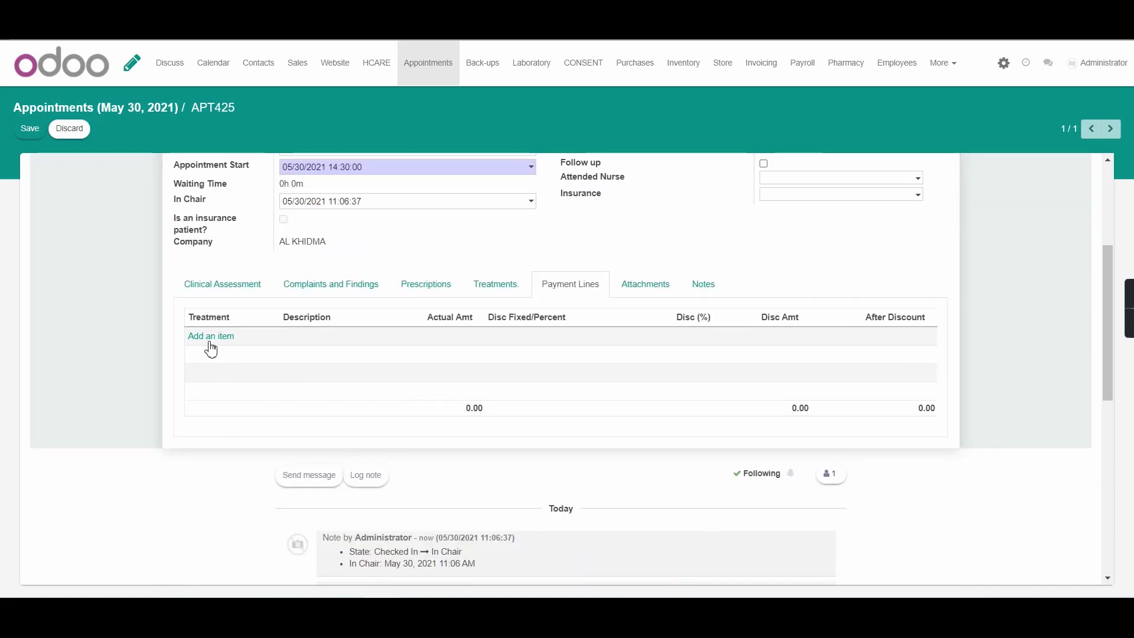
{"action": "left_click", "coordinate": [210, 338]}
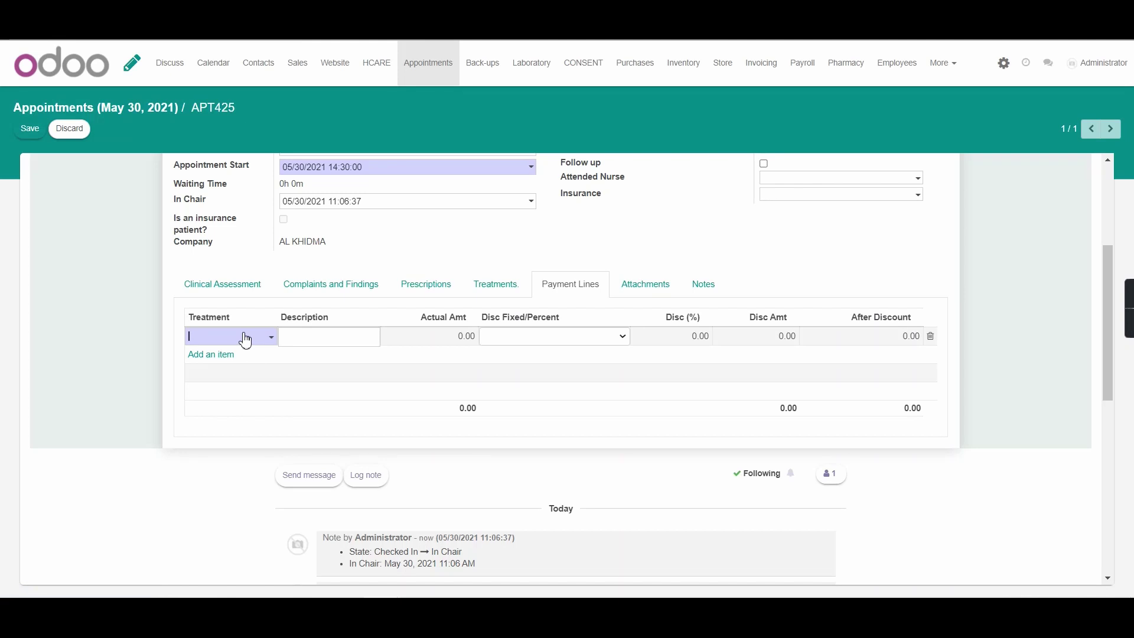
{"action": "type", "text": "combo"}
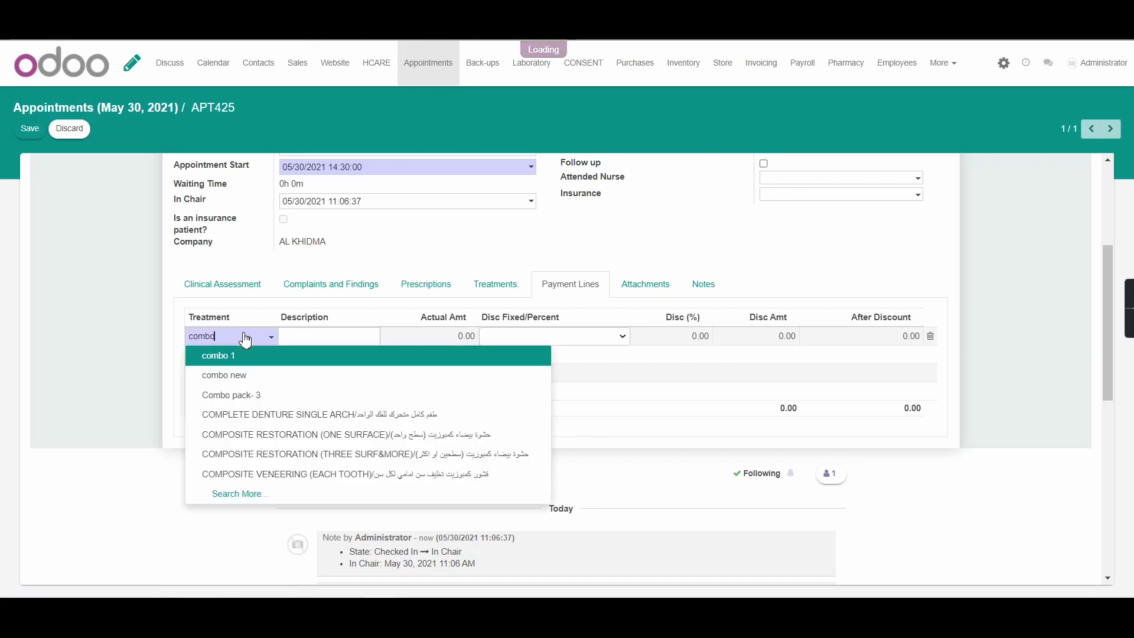
{"action": "left_click", "coordinate": [232, 395]}
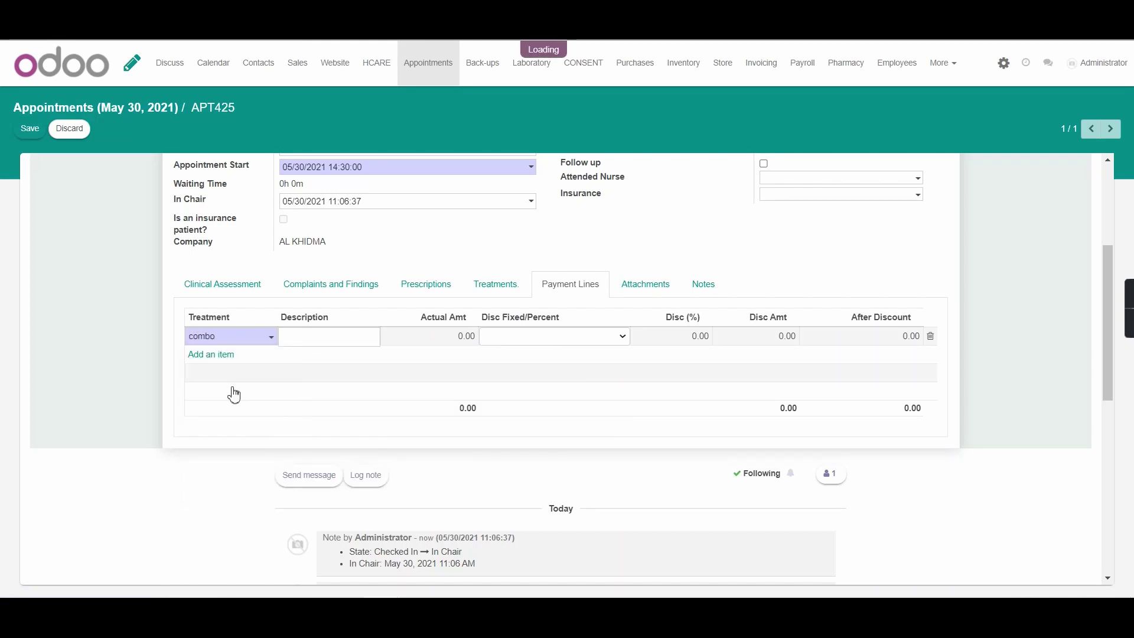
{"action": "left_click", "coordinate": [234, 394]}
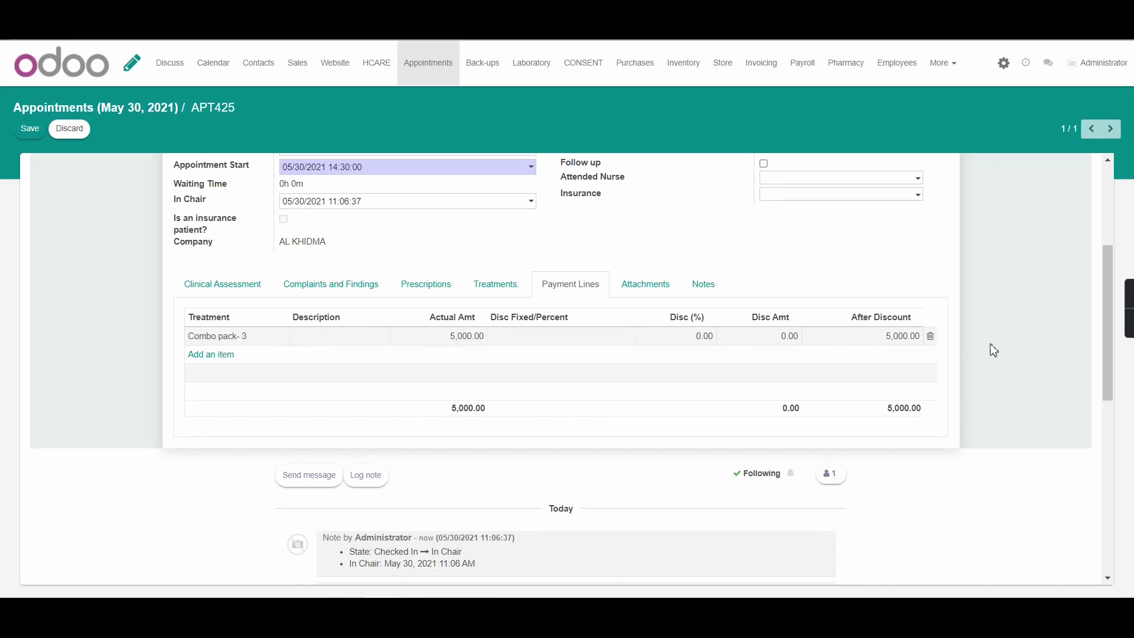
{"action": "scroll", "coordinate": [449, 378], "scroll_direction": "up", "scroll_amount": 3}
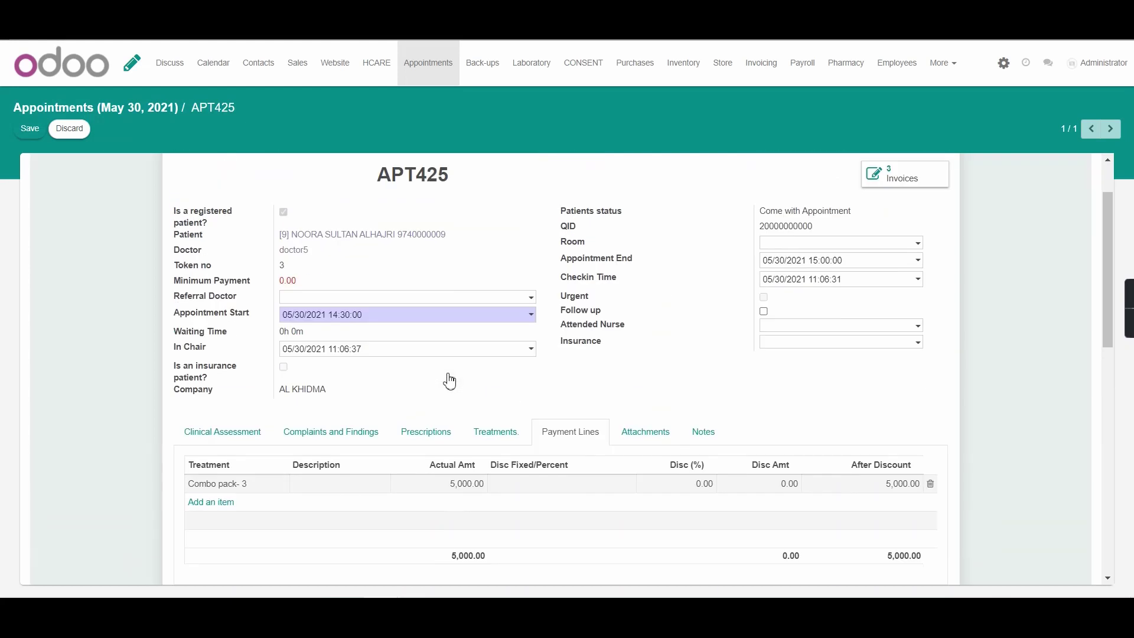
{"action": "scroll", "coordinate": [130, 354], "scroll_direction": "up", "scroll_amount": 2}
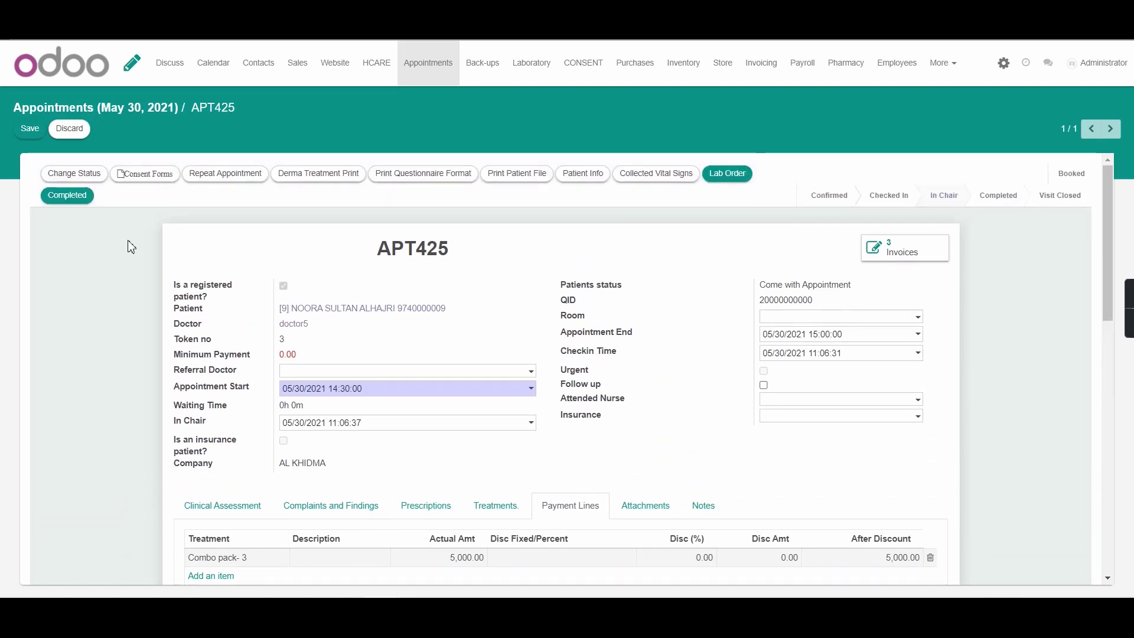
{"action": "left_click", "coordinate": [25, 131]}
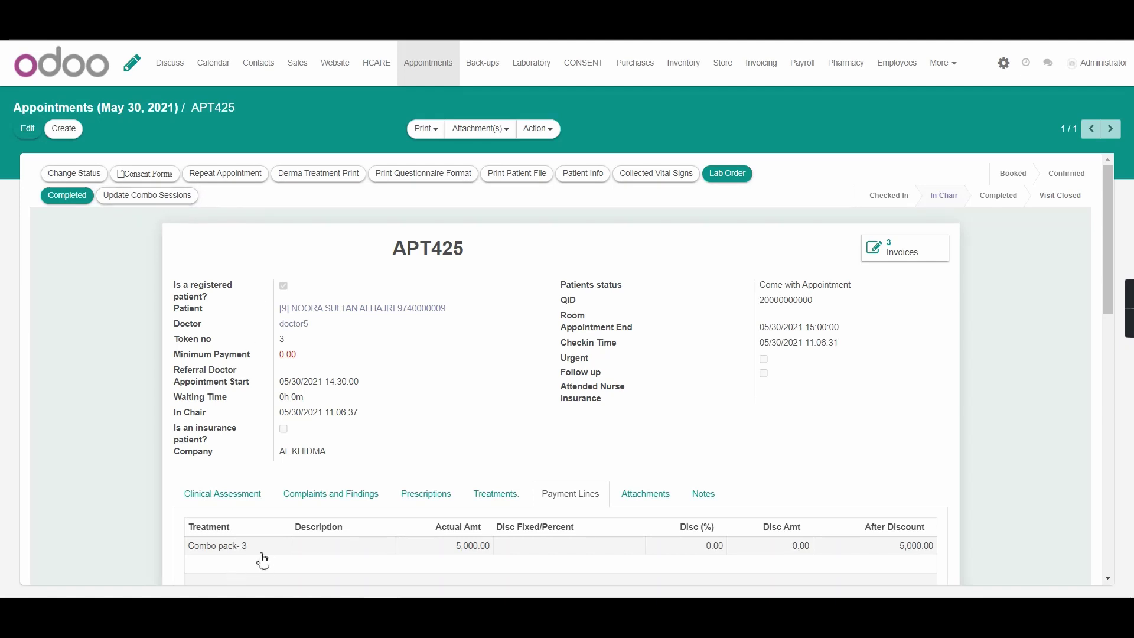
Update the appointment's combo sessions and review the generated session list
{"action": "left_click", "coordinate": [120, 190]}
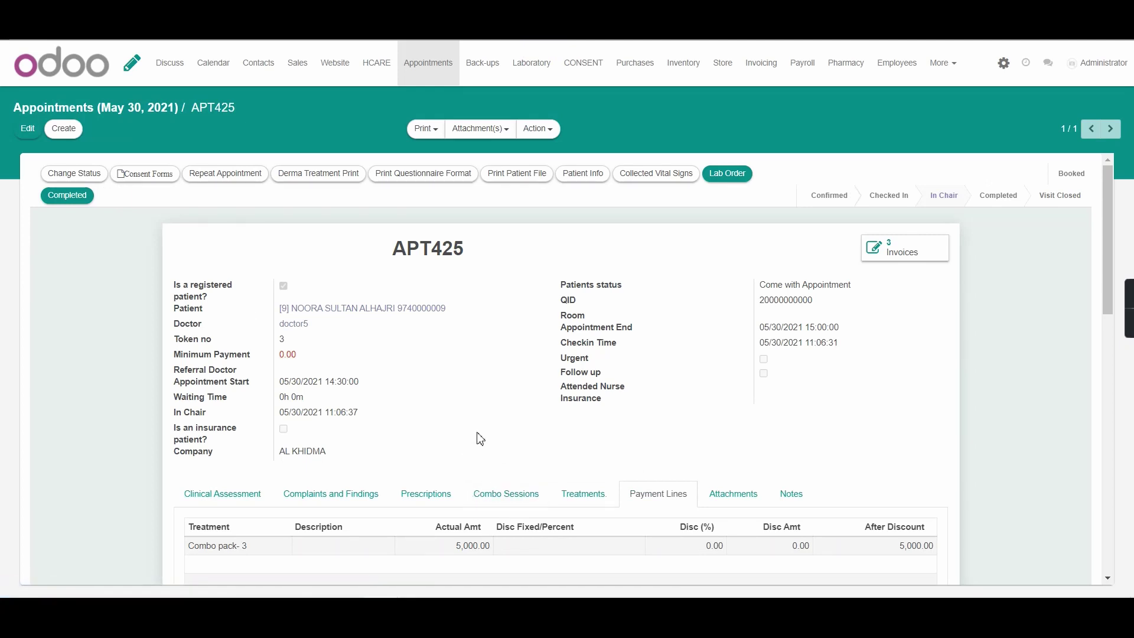
{"action": "left_click", "coordinate": [484, 496]}
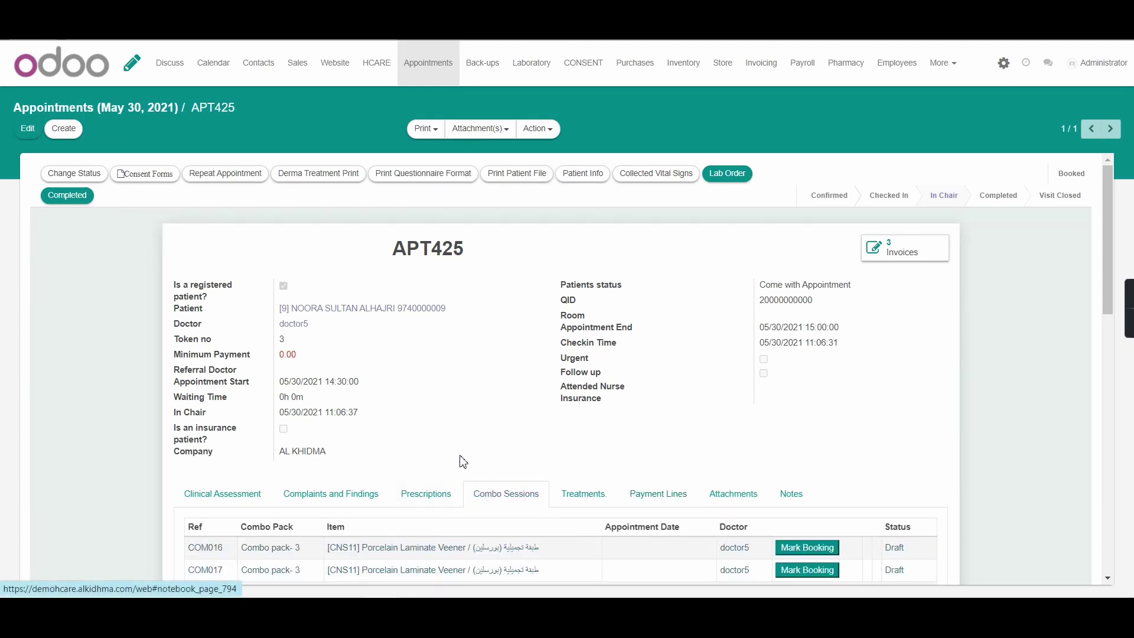
{"action": "scroll", "coordinate": [417, 460], "scroll_direction": "down", "scroll_amount": 3}
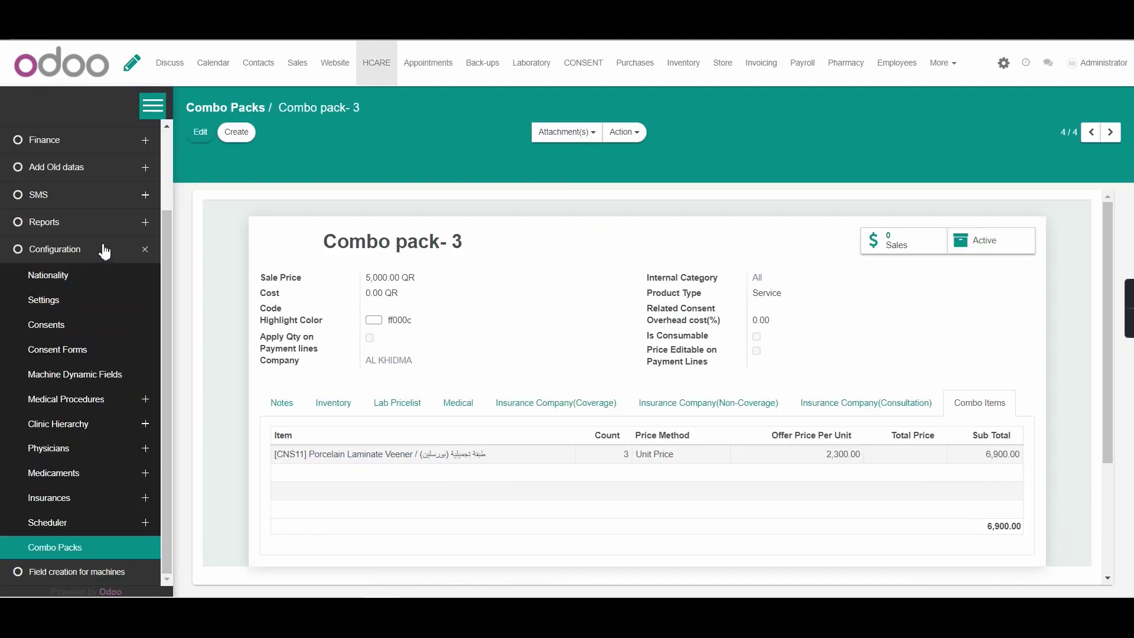
Open the Package Sessions list among the HCARE appointments
{"action": "left_click", "coordinate": [104, 251]}
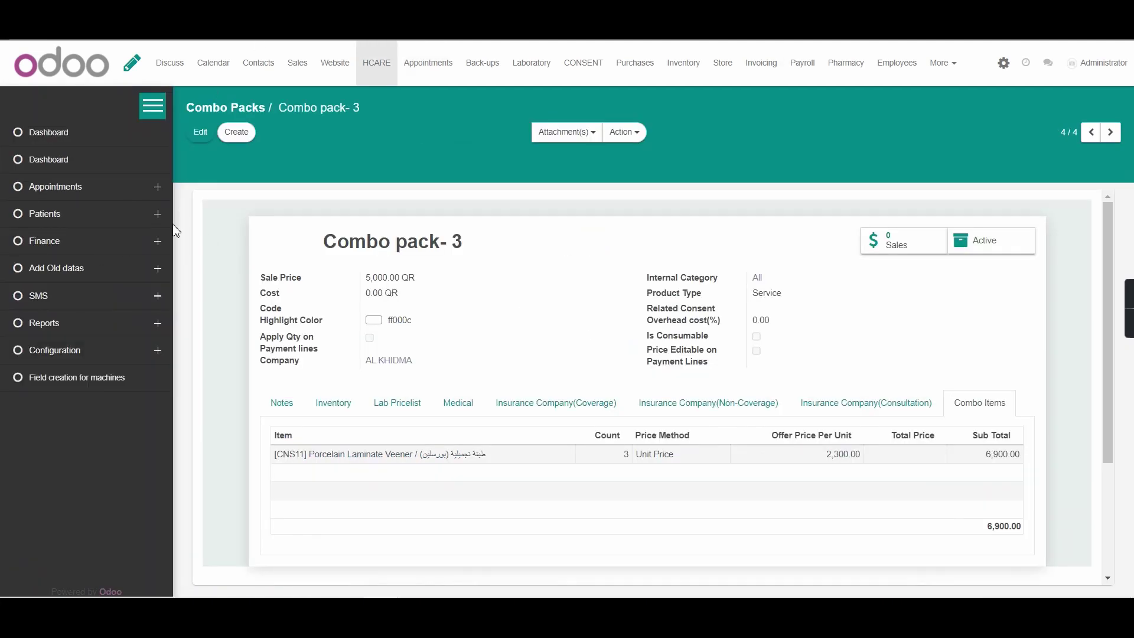
{"action": "left_click", "coordinate": [85, 189]}
{"action": "left_click", "coordinate": [47, 319]}
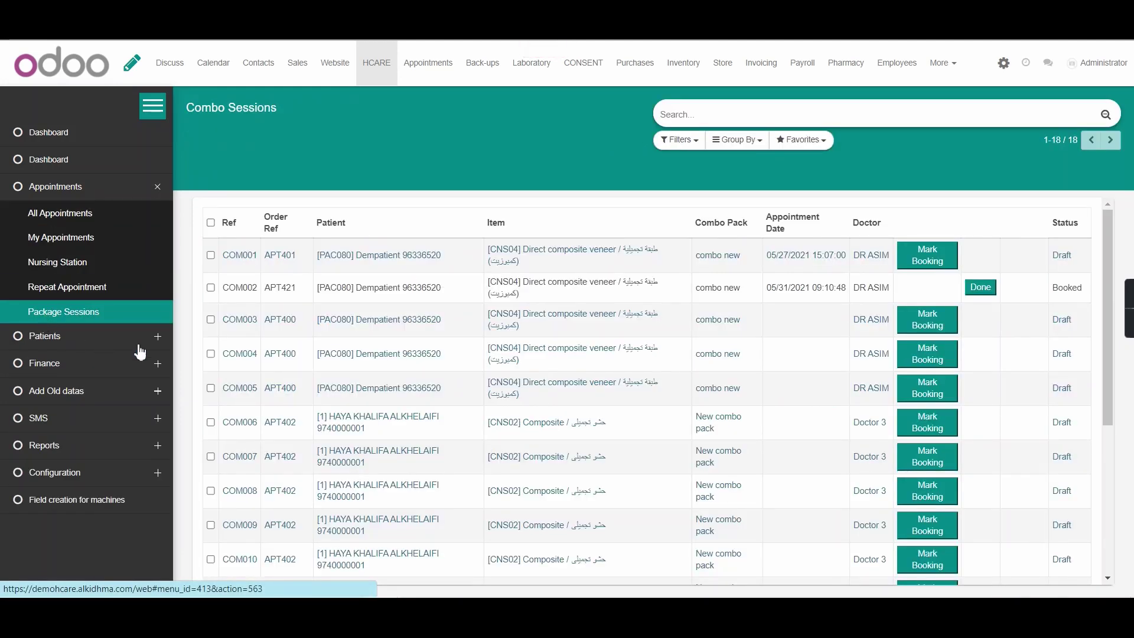
Open the booking of the first Combo pack- 3 session, COM016, and set its date to 05/31/2021
{"action": "scroll", "coordinate": [628, 379], "scroll_direction": "down", "scroll_amount": 5}
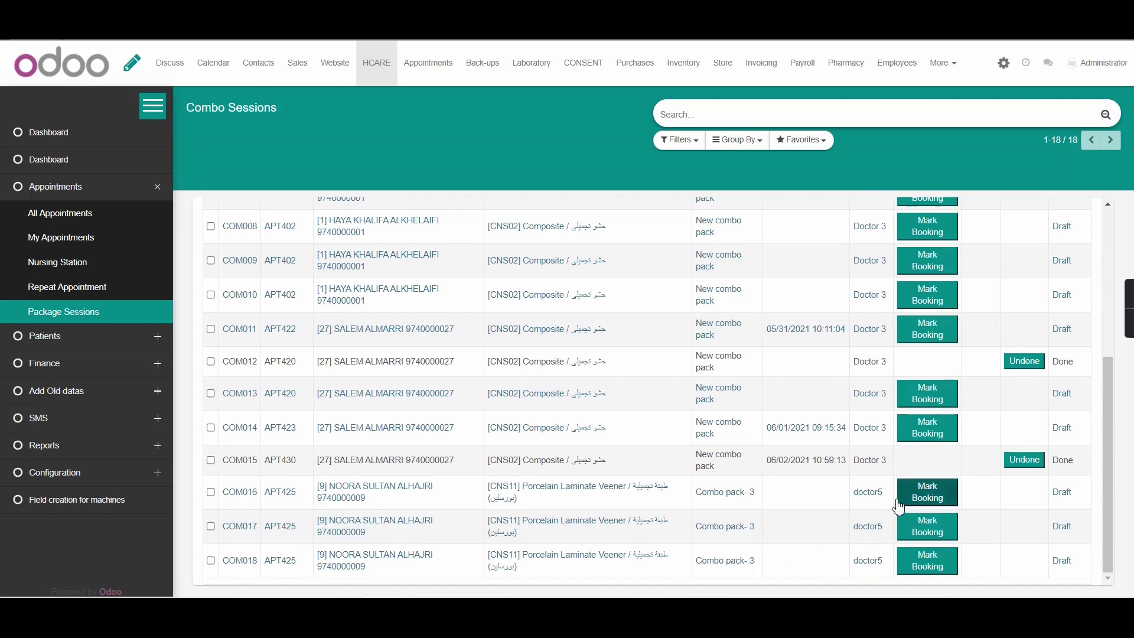
{"action": "left_click", "coordinate": [939, 499]}
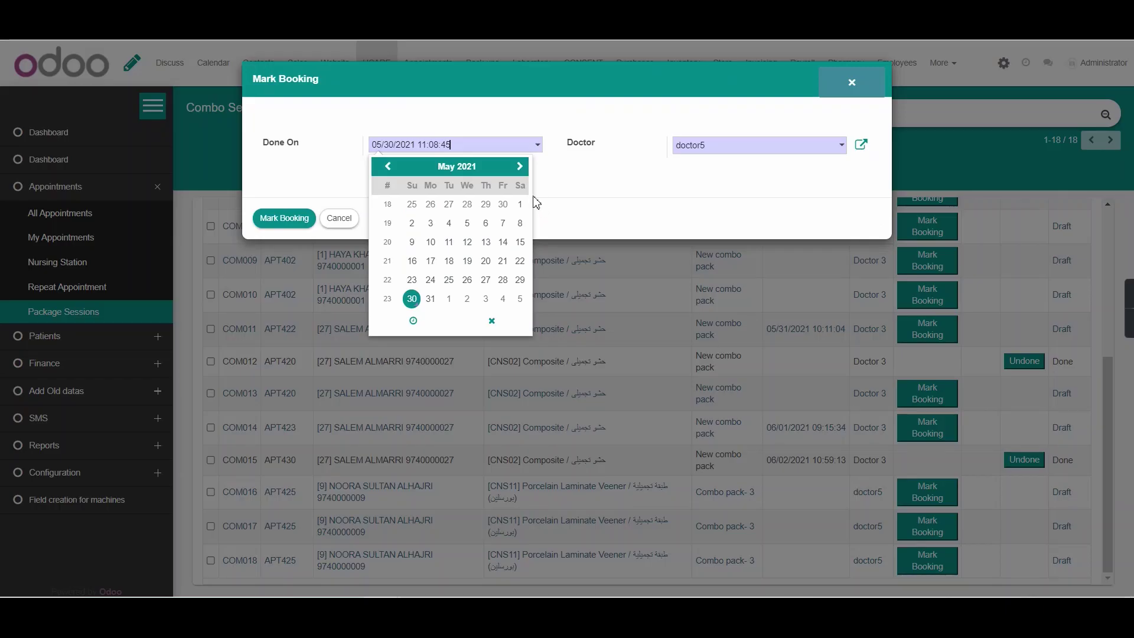
{"action": "left_click", "coordinate": [519, 166]}
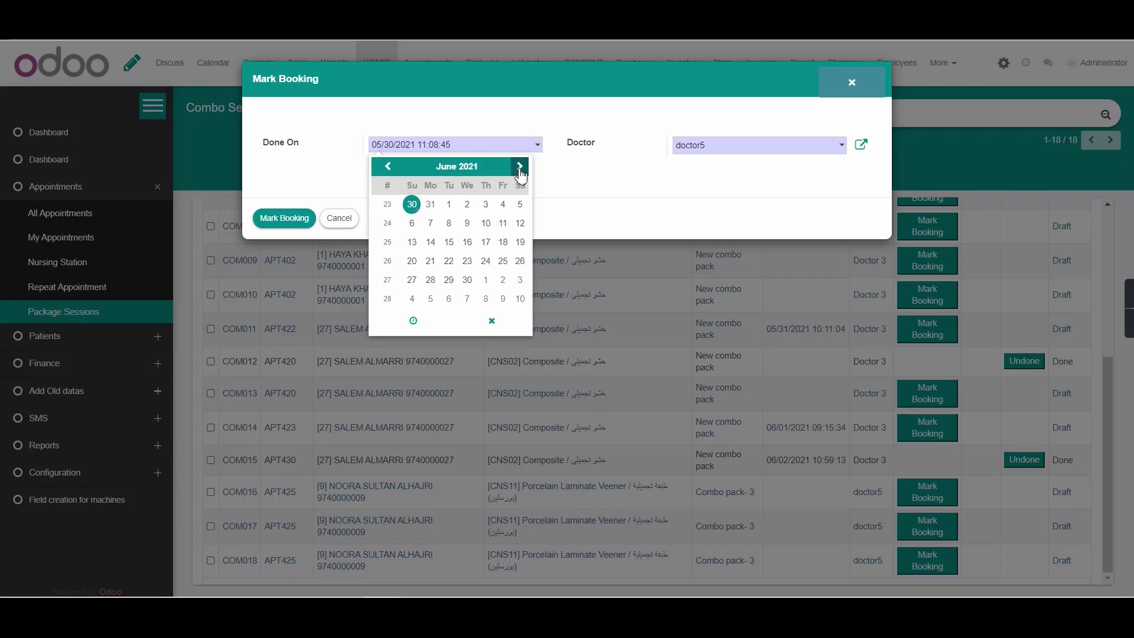
{"action": "left_click", "coordinate": [430, 206]}
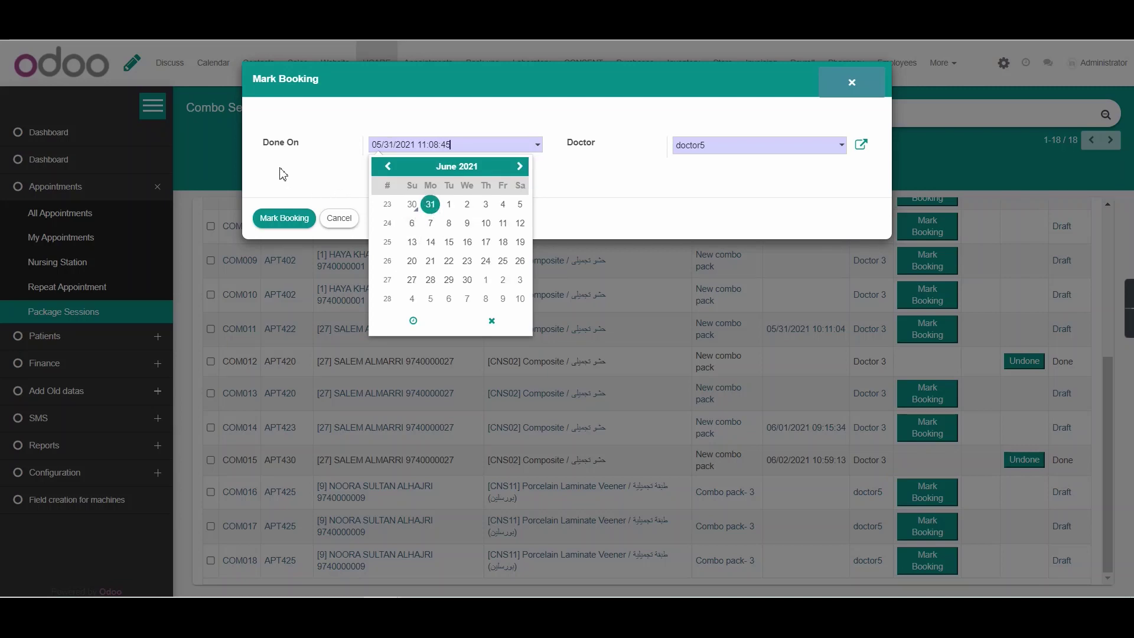
{"action": "left_click", "coordinate": [313, 174]}
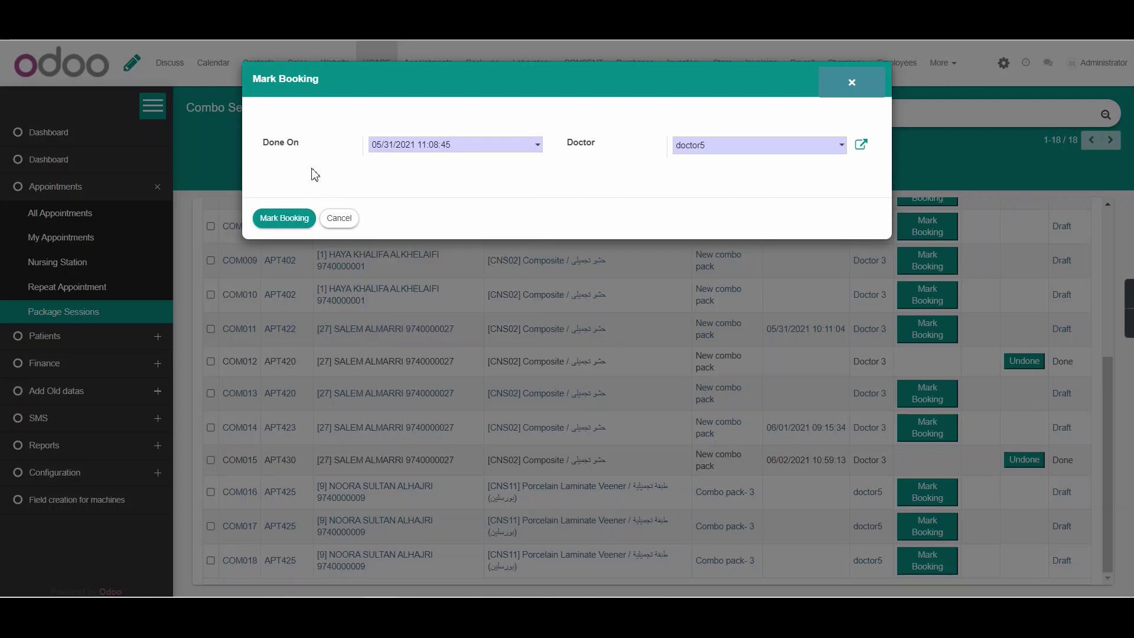
Set the booking time to 11:00:45 with doctor5 kept as the doctor, and mark the session's booking
{"action": "left_click", "coordinate": [429, 152]}
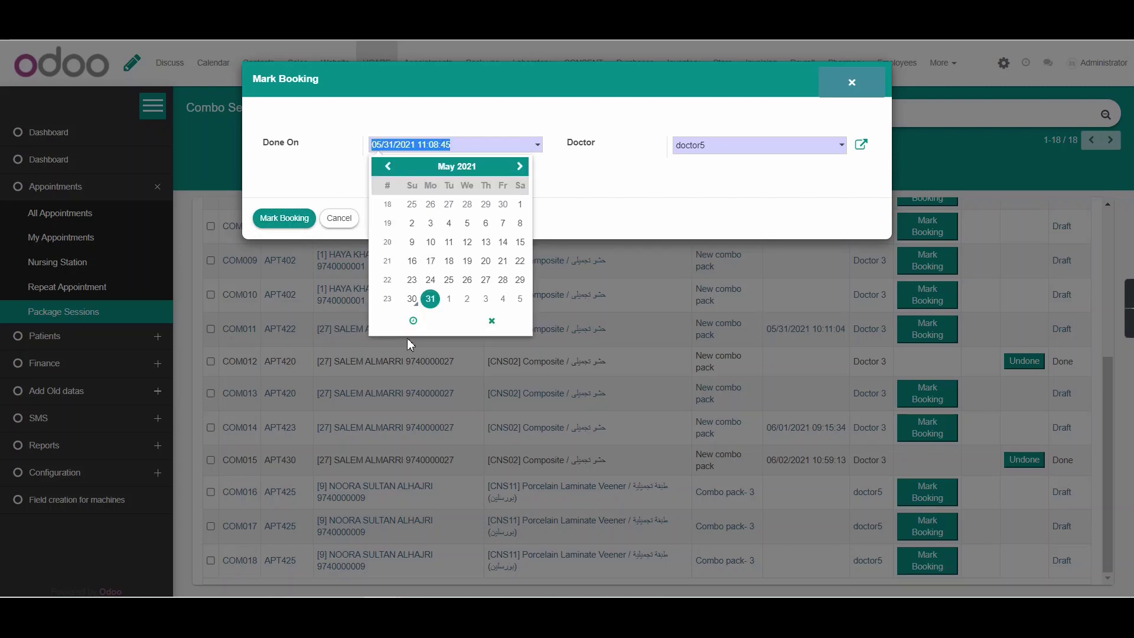
{"action": "left_click", "coordinate": [413, 319]}
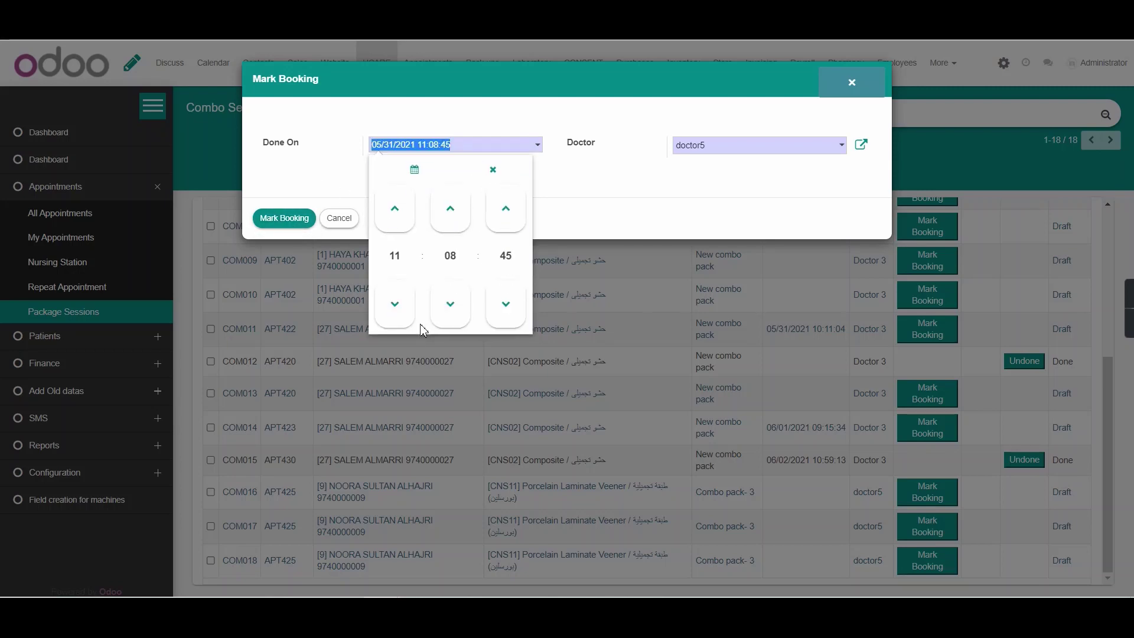
{"action": "left_click", "coordinate": [450, 304]}
{"action": "left_click", "coordinate": [450, 255]}
{"action": "left_click", "coordinate": [400, 215]}
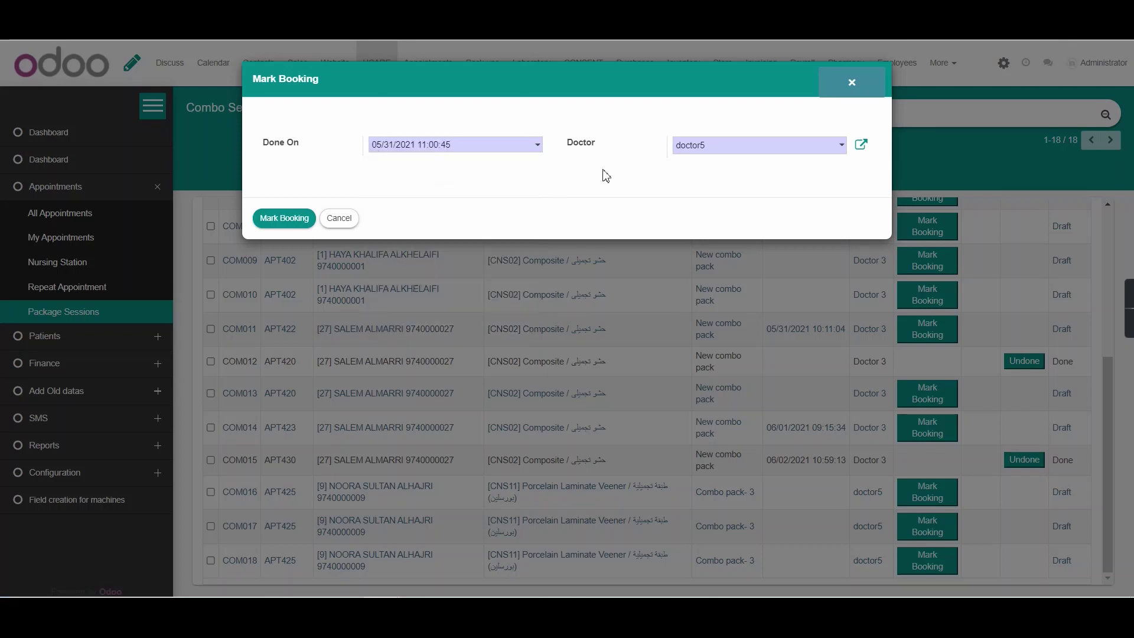
{"action": "left_click", "coordinate": [288, 218]}
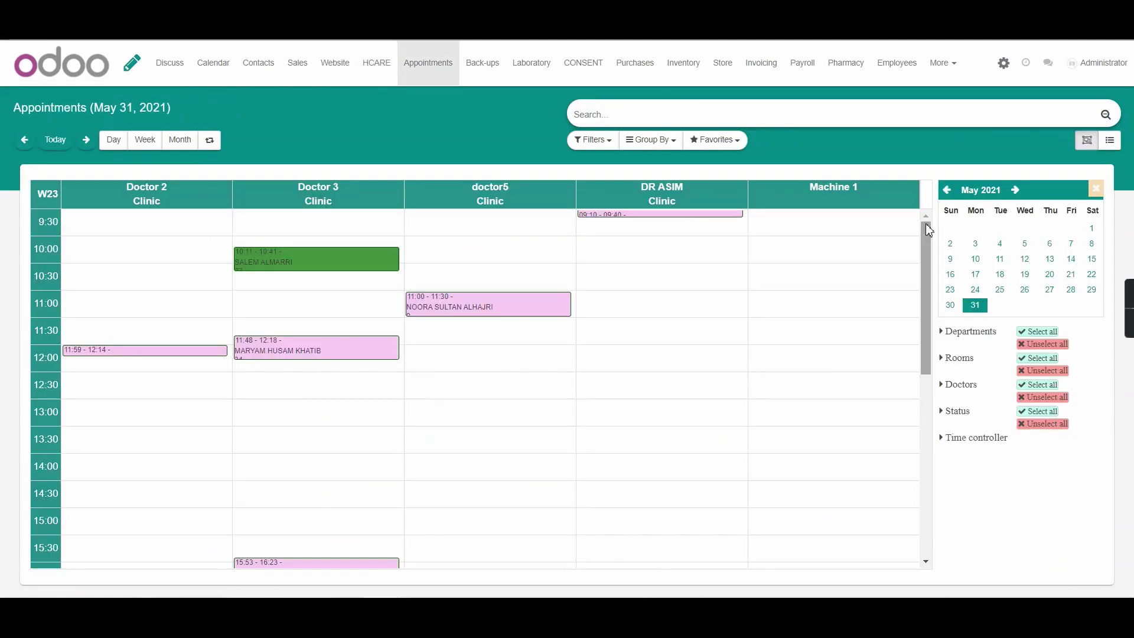
Open doctor5's 11:00 appointment from the May 31, 2021 appointments calendar
{"action": "left_click", "coordinate": [978, 307]}
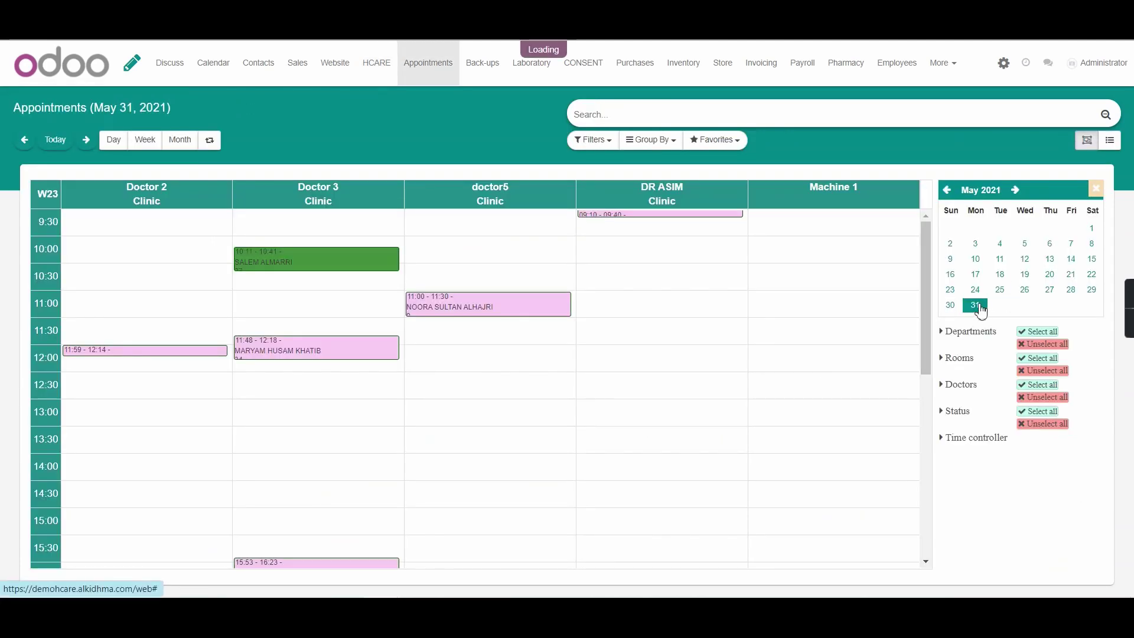
{"action": "mouse_move", "coordinate": [503, 299]}
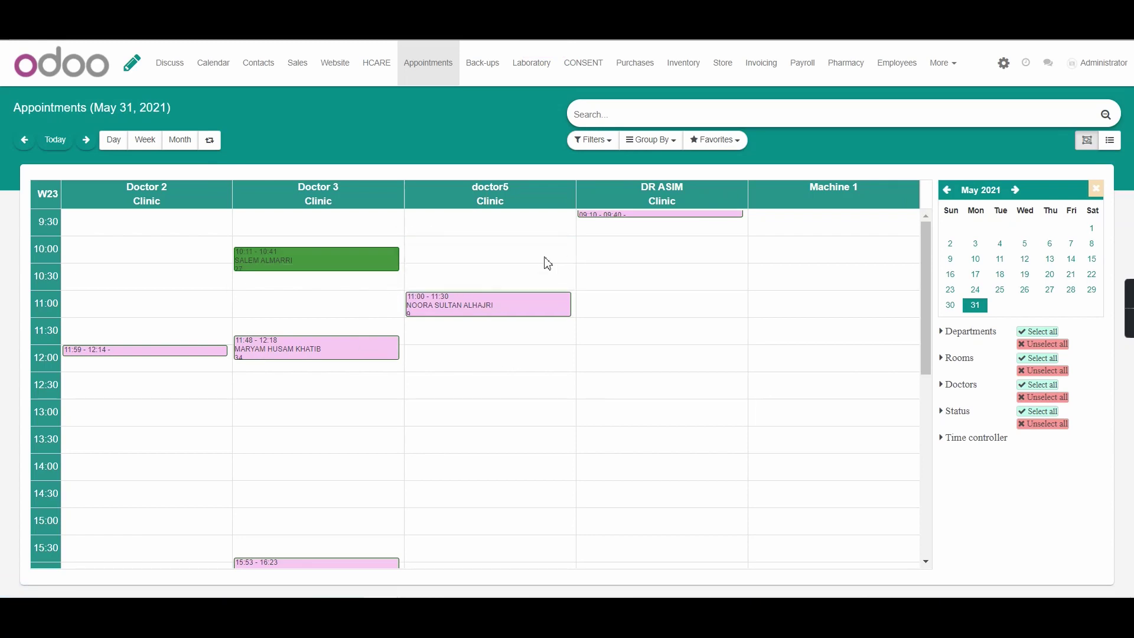
{"action": "left_click", "coordinate": [458, 314]}
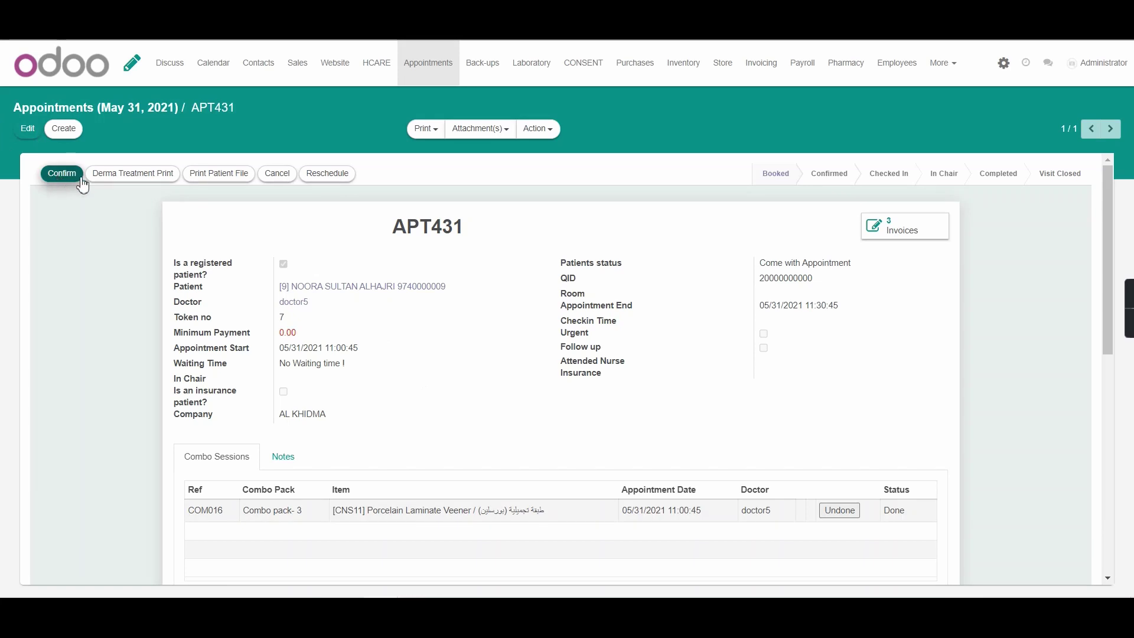
Advance appointment APT431 through Confirmed and Checked In to In Chair
{"action": "left_click", "coordinate": [61, 178]}
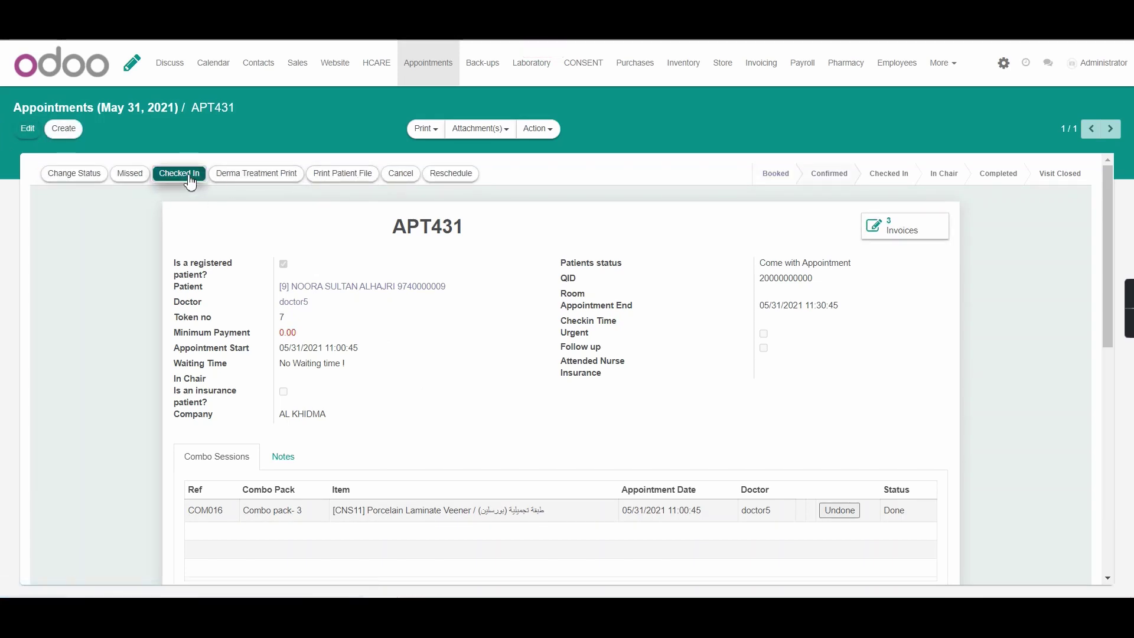
{"action": "left_click", "coordinate": [179, 173]}
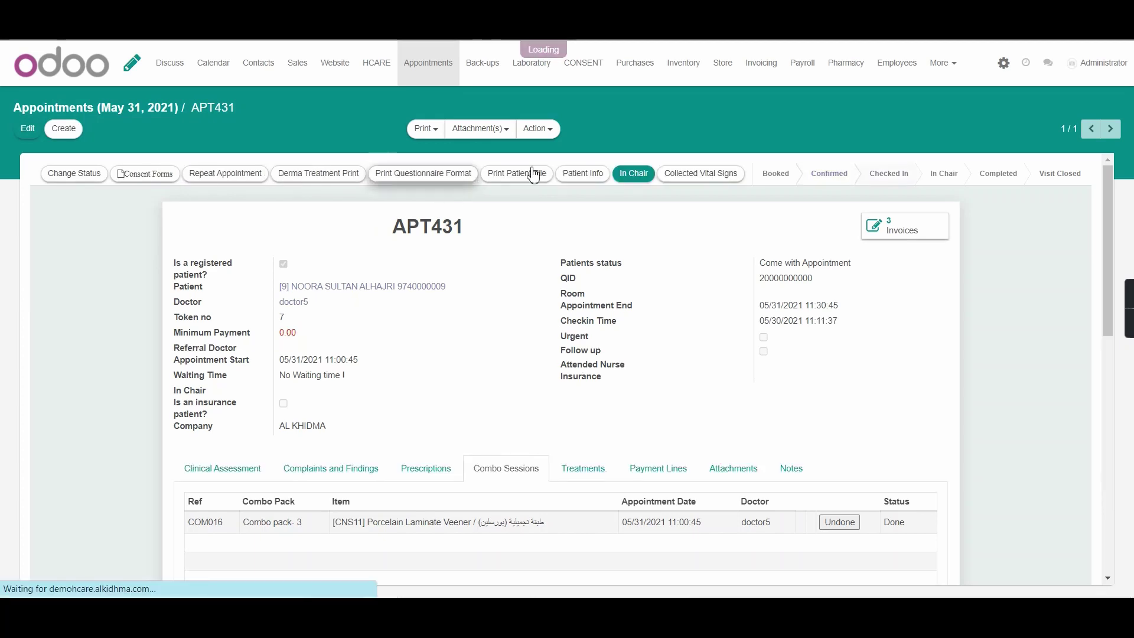
{"action": "left_click", "coordinate": [630, 172]}
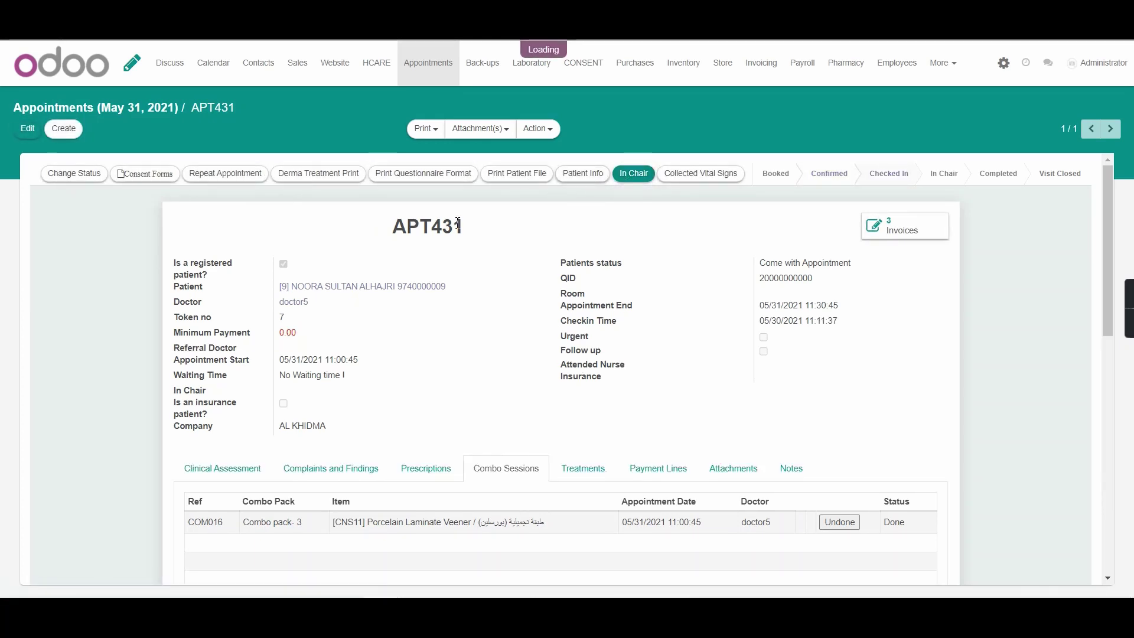
{"action": "left_click", "coordinate": [86, 202]}
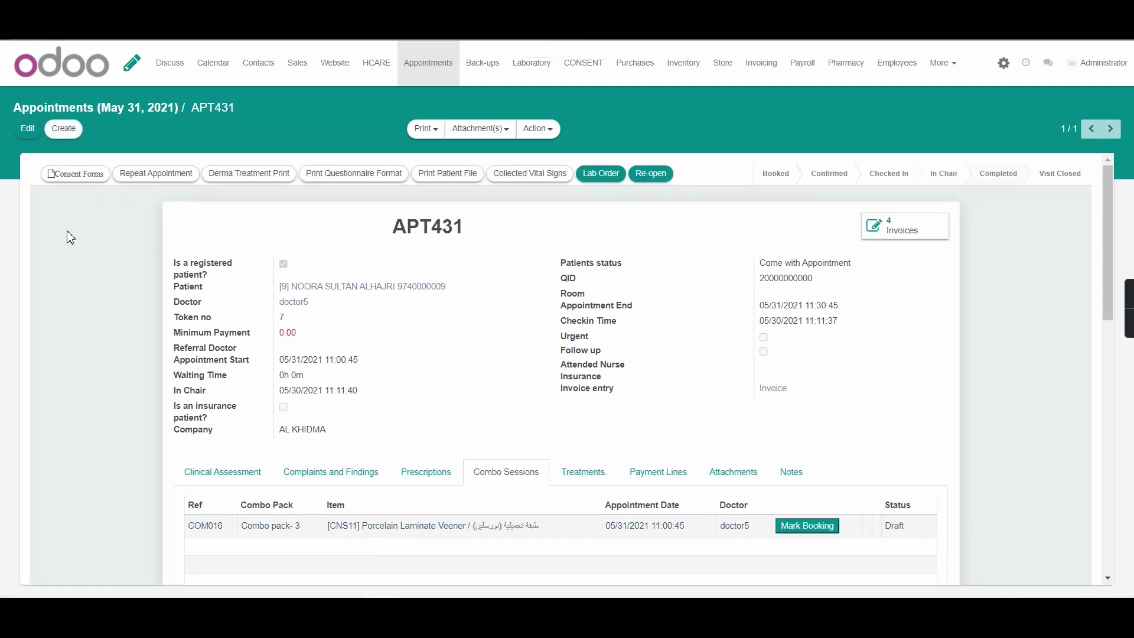
{"action": "left_click", "coordinate": [806, 524]}
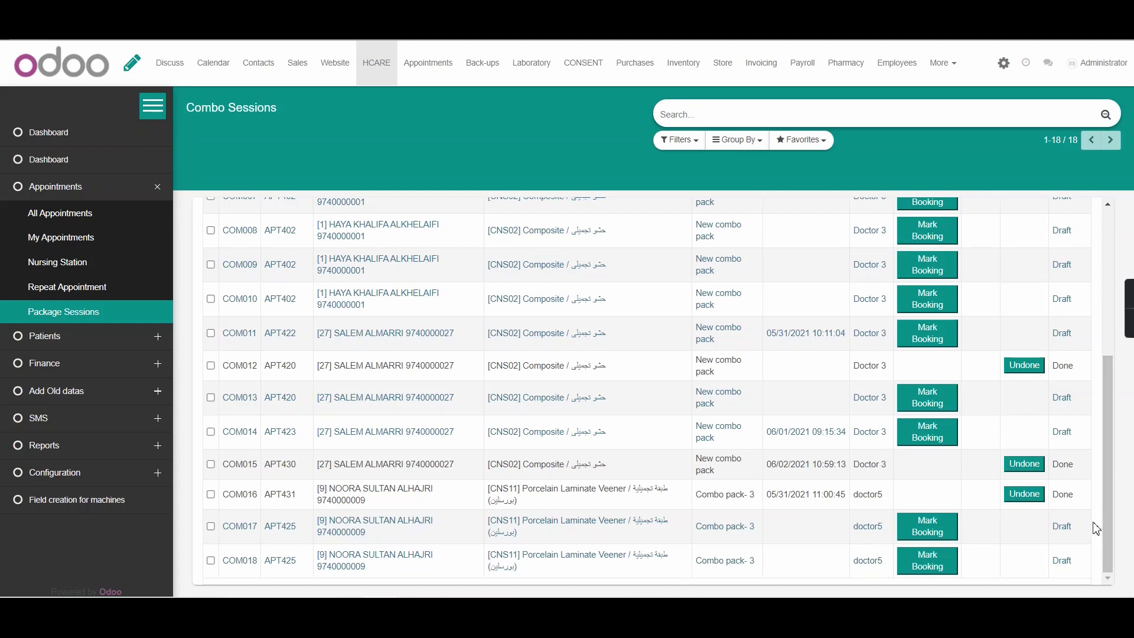
Start a new appointment booking with DR ASIM at 14:00 on May 30, 2021 for the registered combo pack patient
{"action": "left_click", "coordinate": [425, 65]}
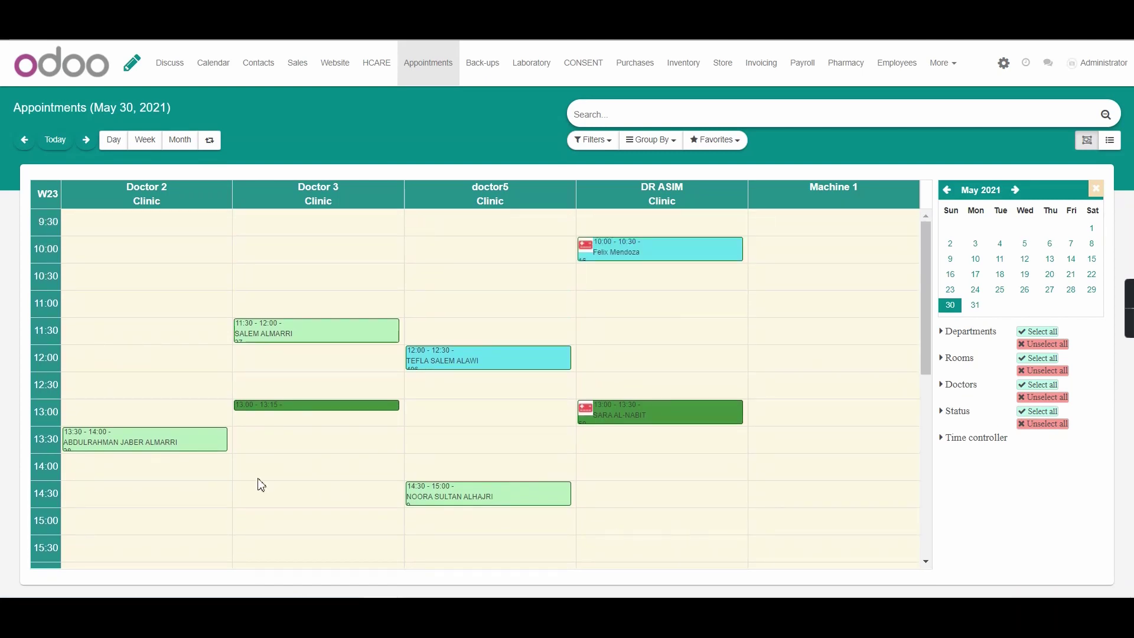
{"action": "left_click", "coordinate": [657, 472]}
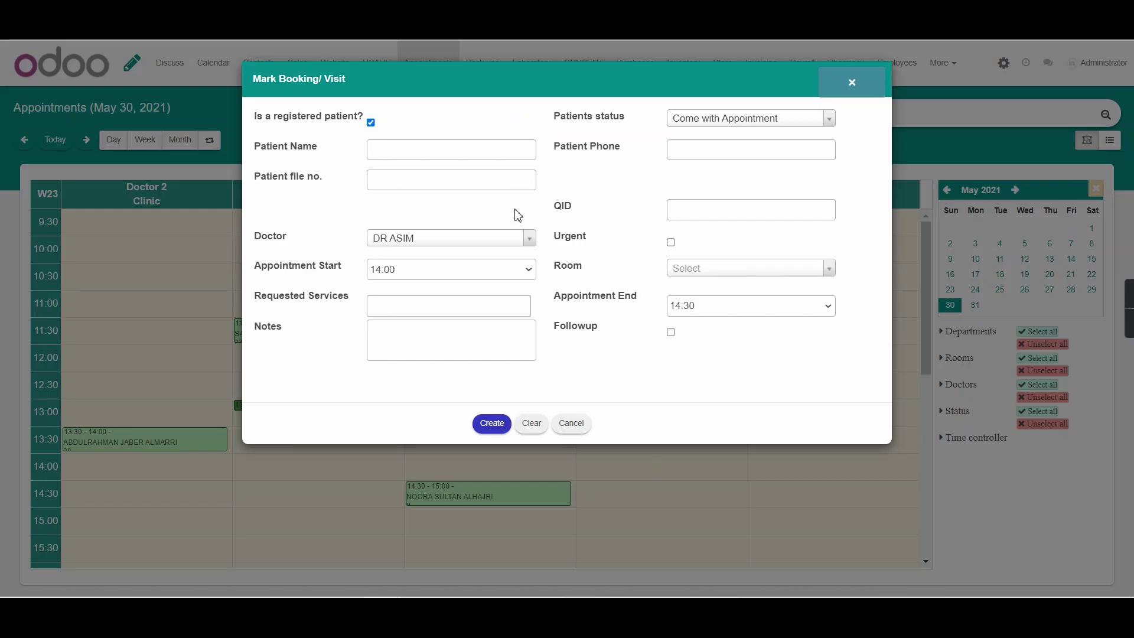
{"action": "type", "text": "noora"}
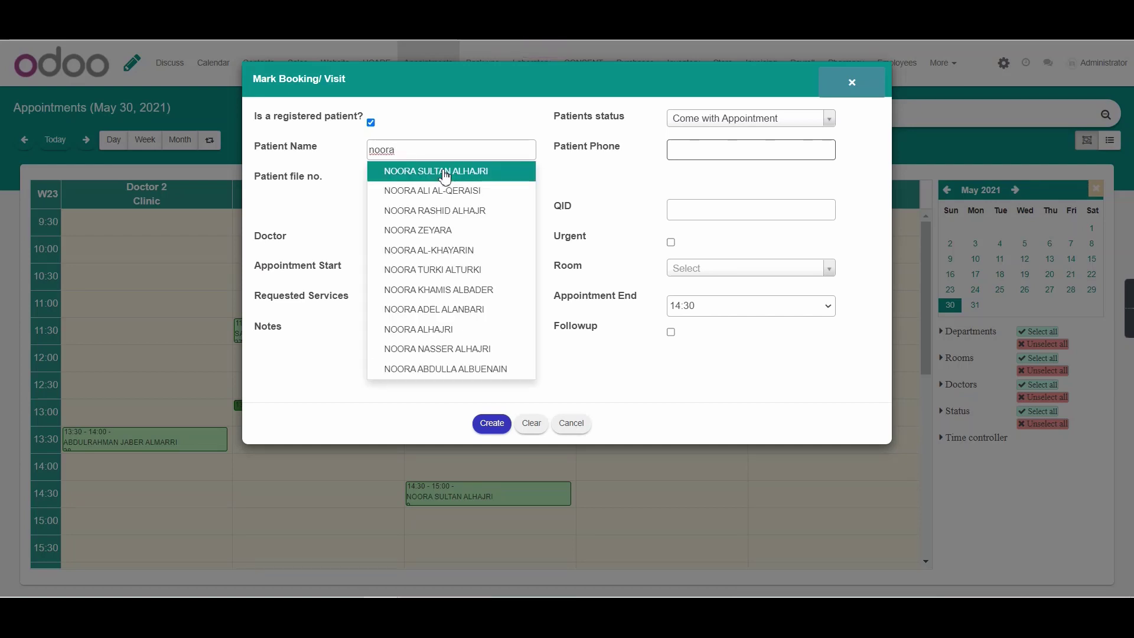
{"action": "left_click", "coordinate": [445, 173]}
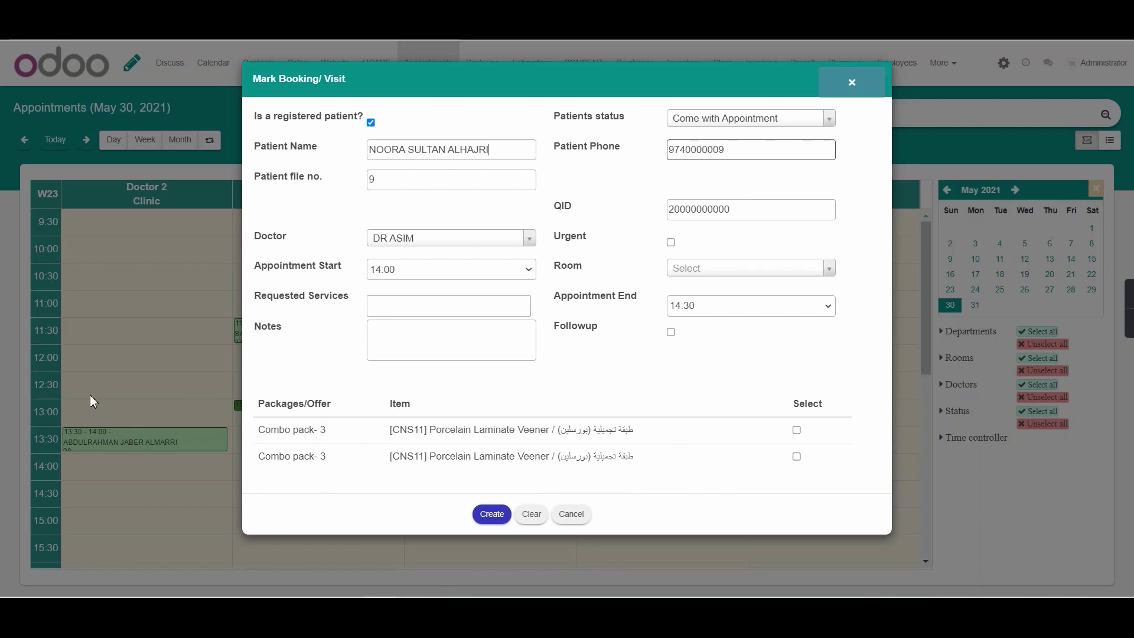
Try selecting the second remaining Combo pack- 3 session for the booking, and cancel the booking
{"action": "left_click", "coordinate": [796, 431]}
{"action": "left_click", "coordinate": [797, 432]}
{"action": "left_click_drag", "start_coordinate": [264, 456], "coordinate": [699, 468]}
{"action": "left_click", "coordinate": [640, 480]}
{"action": "left_click_drag", "start_coordinate": [258, 459], "coordinate": [666, 486]}
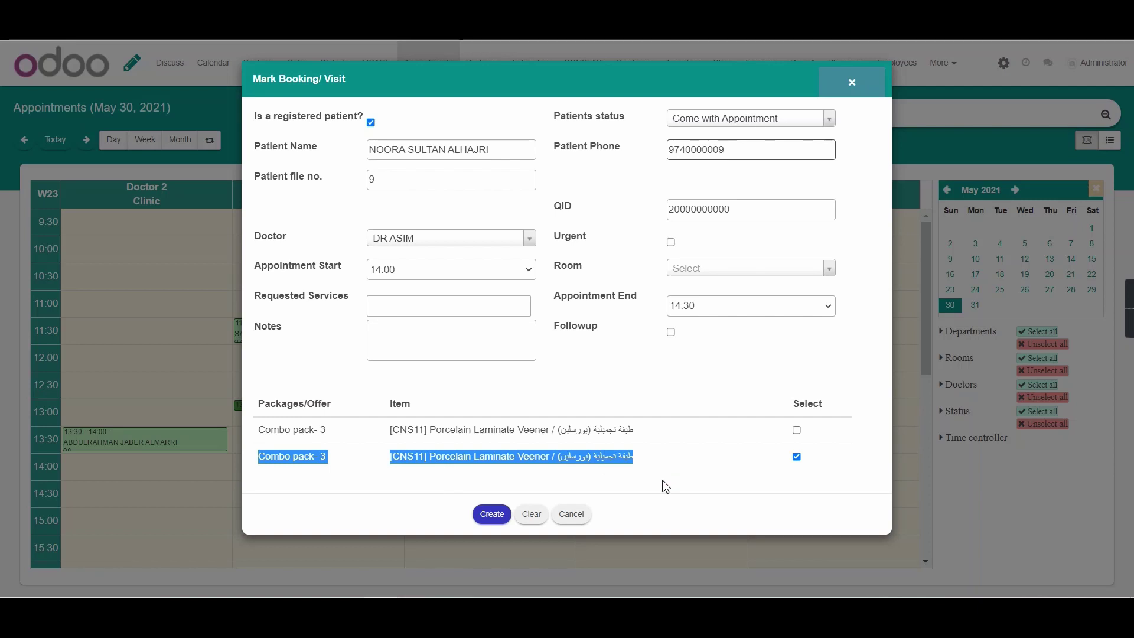
{"action": "left_click", "coordinate": [571, 515]}
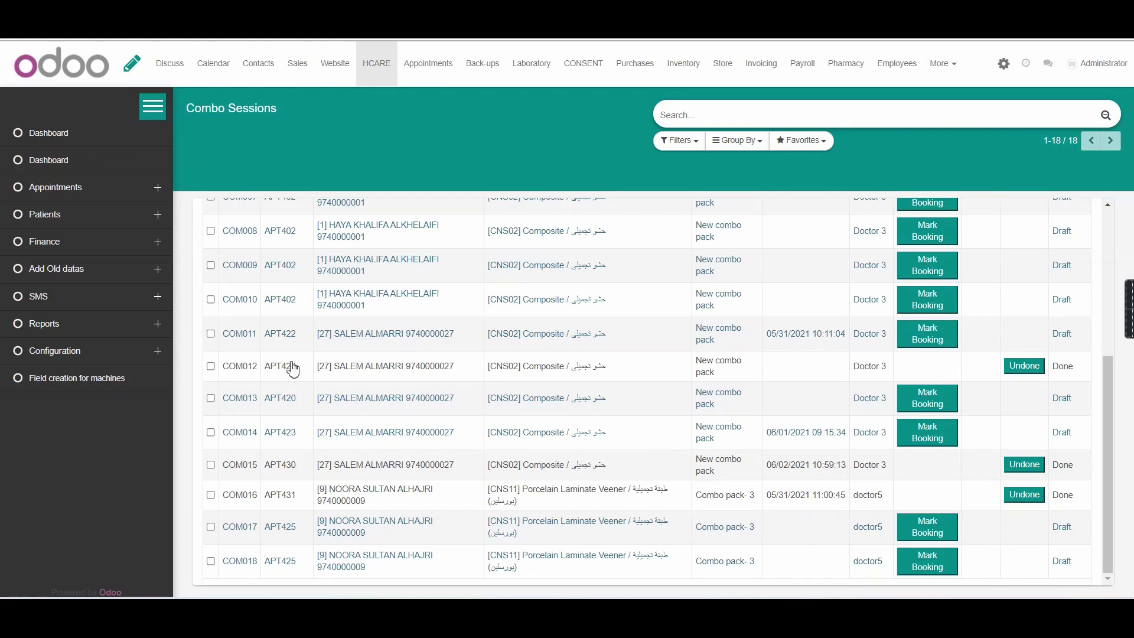
Open the Combo Packs Report and set its end date to 06/02/2021
{"action": "left_click", "coordinate": [74, 331]}
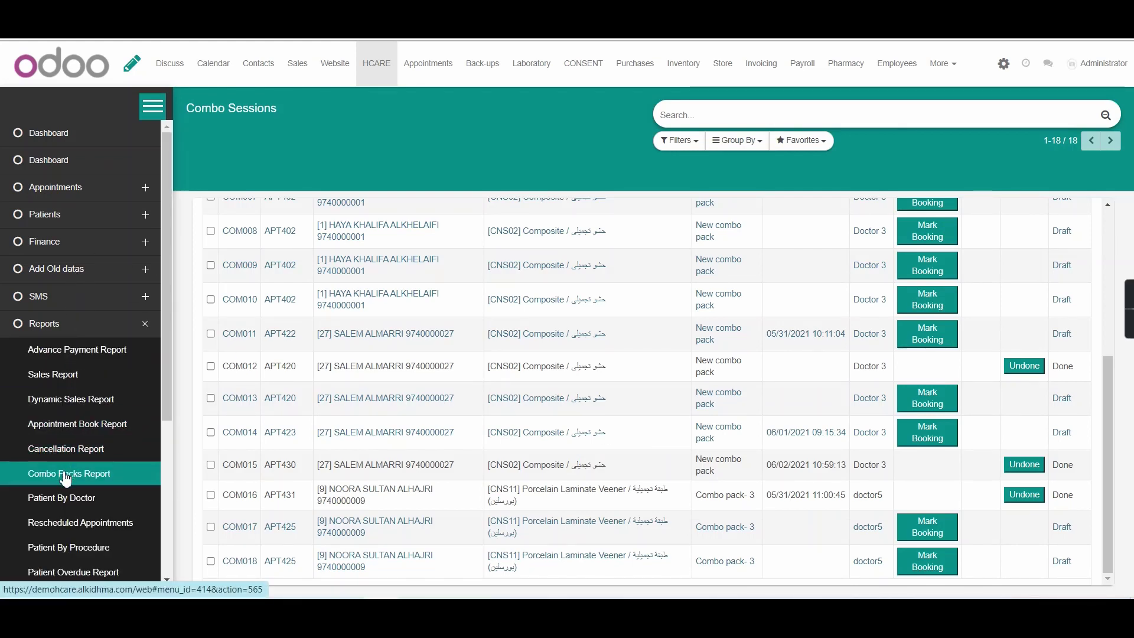
{"action": "left_click", "coordinate": [102, 477]}
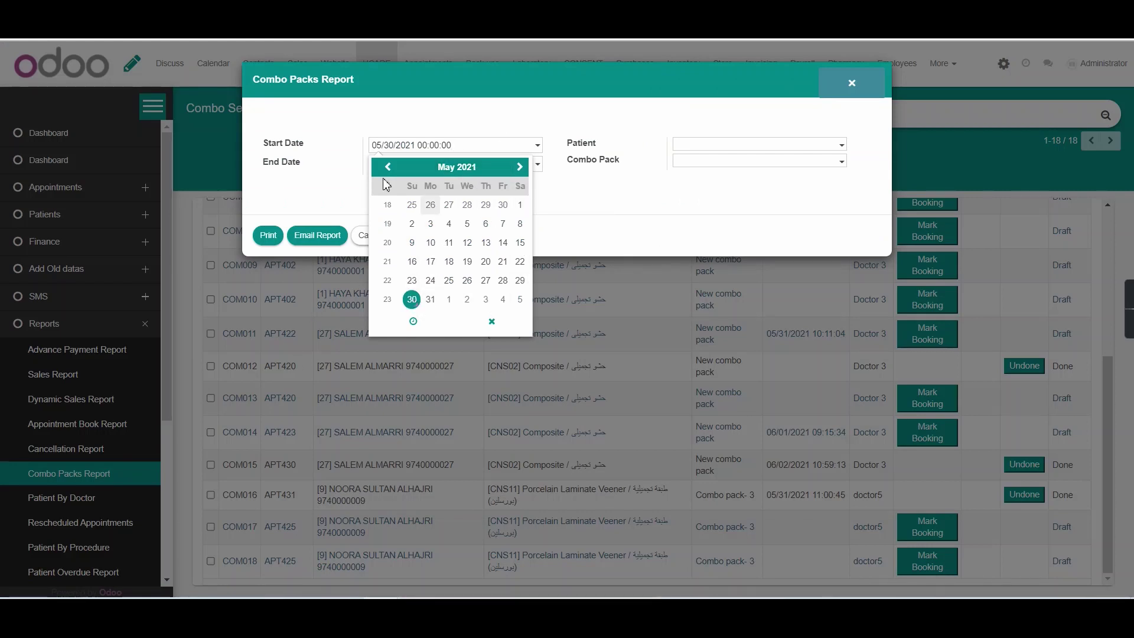
{"action": "left_click", "coordinate": [294, 173]}
{"action": "left_click", "coordinate": [427, 166]}
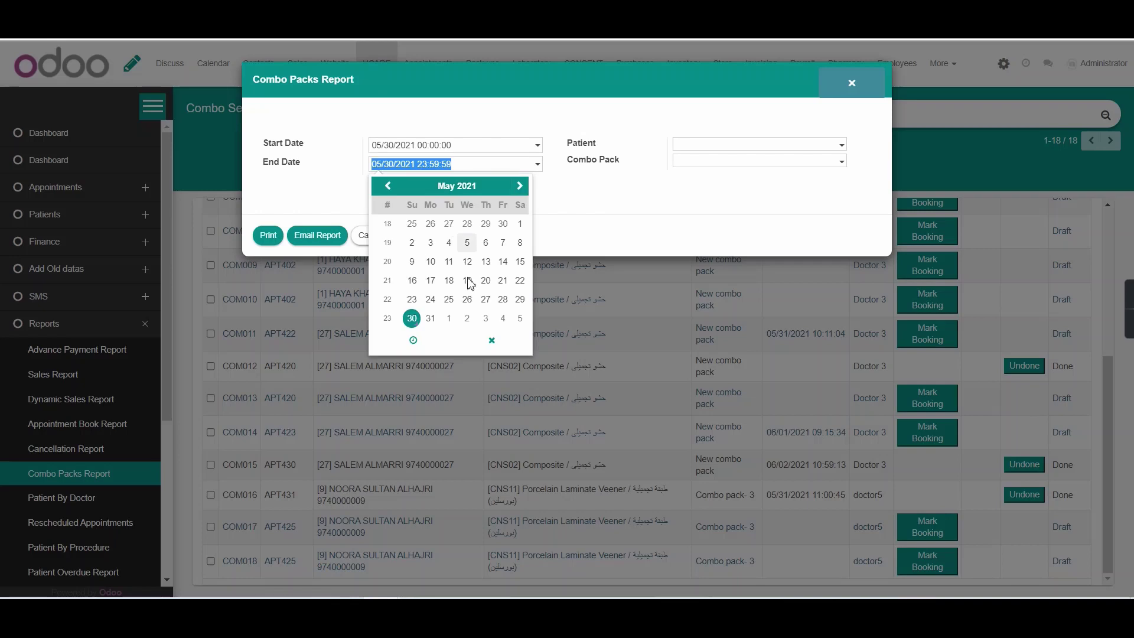
{"action": "left_click", "coordinate": [466, 319]}
{"action": "left_click", "coordinate": [378, 270]}
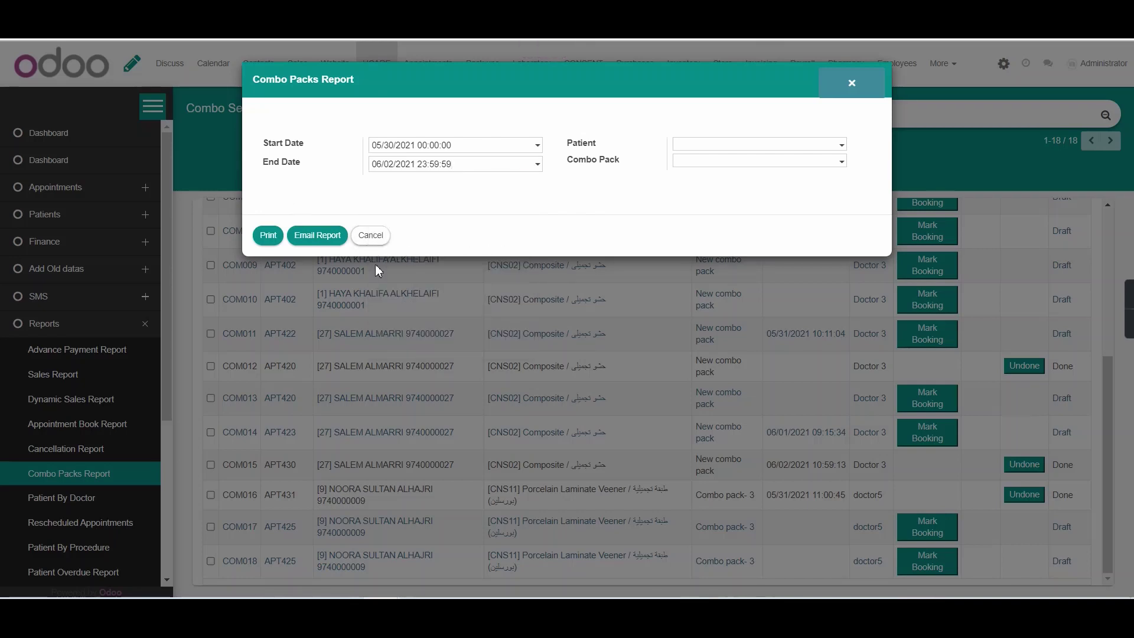
Print the Combo Packs Report with the patient and combo pack filters left empty
{"action": "left_click", "coordinate": [266, 236]}
{"action": "left_click", "coordinate": [748, 170]}
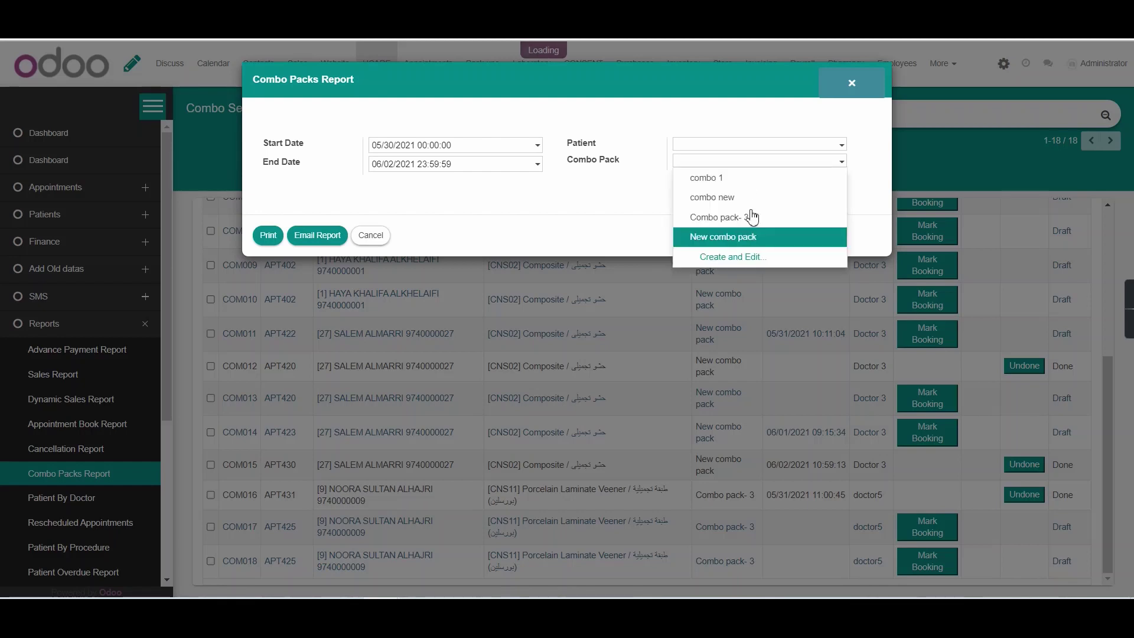
{"action": "left_click", "coordinate": [774, 167]}
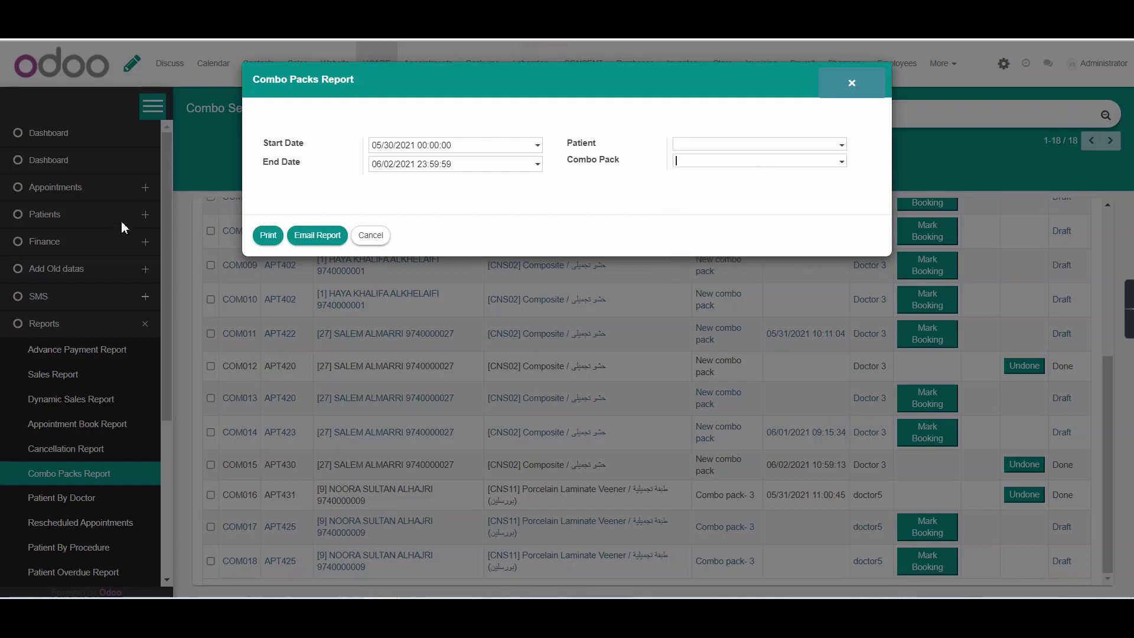
{"action": "left_click", "coordinate": [270, 236]}
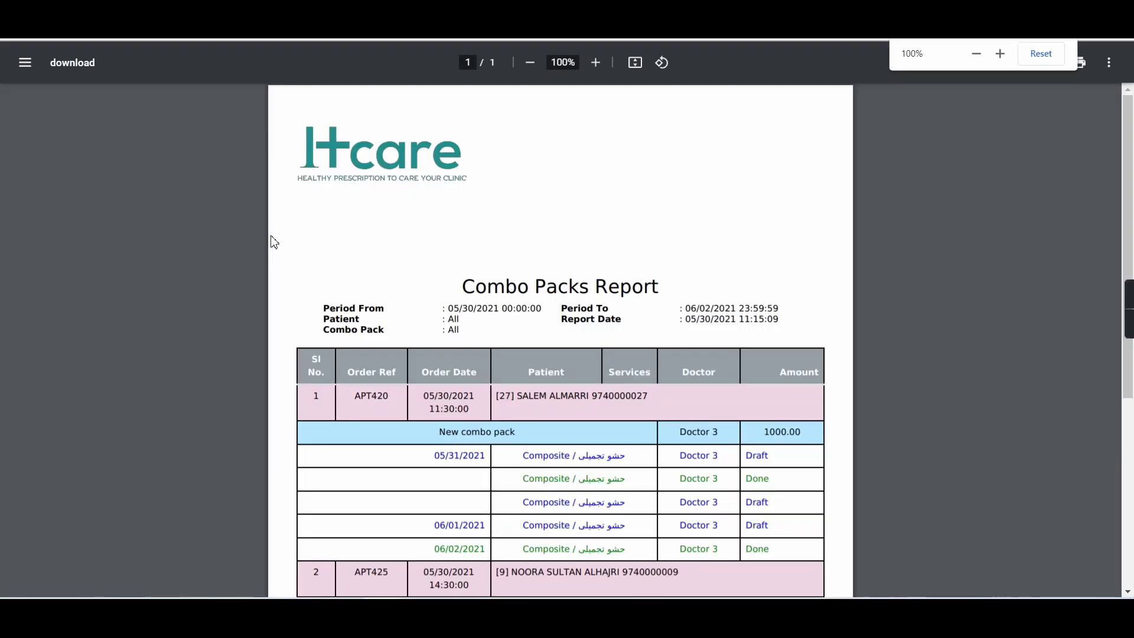
Examine the sessions, statuses and amounts of each combo pack in the printed report, and return to HCARE
{"action": "scroll", "coordinate": [575, 377], "scroll_direction": "down", "scroll_amount": 6}
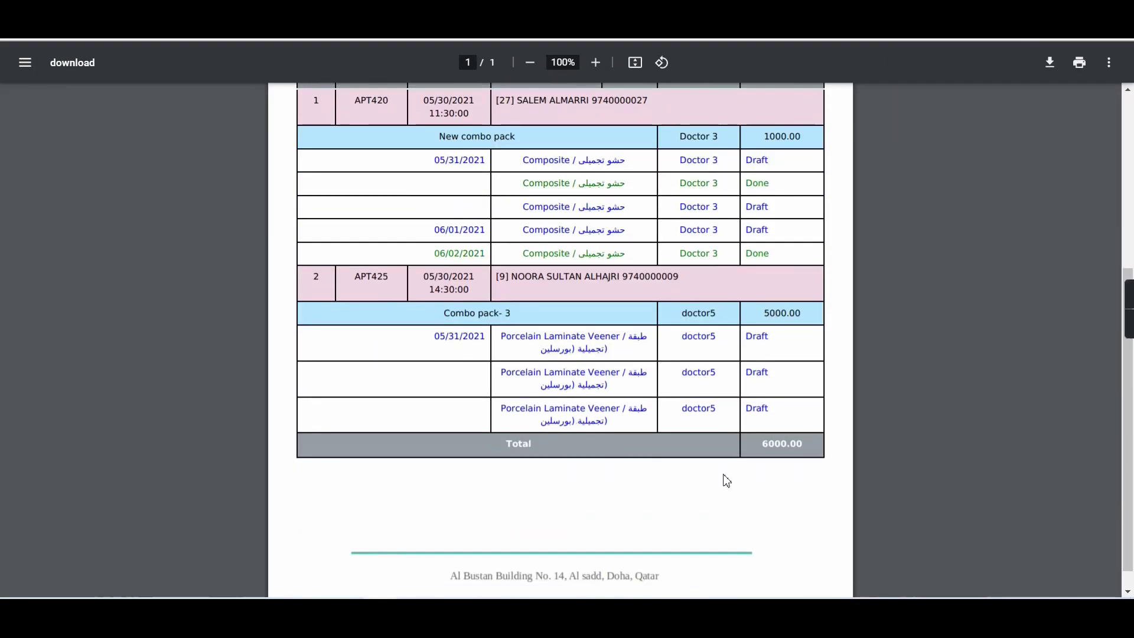
{"action": "scroll", "coordinate": [666, 423], "scroll_direction": "up", "scroll_amount": 4}
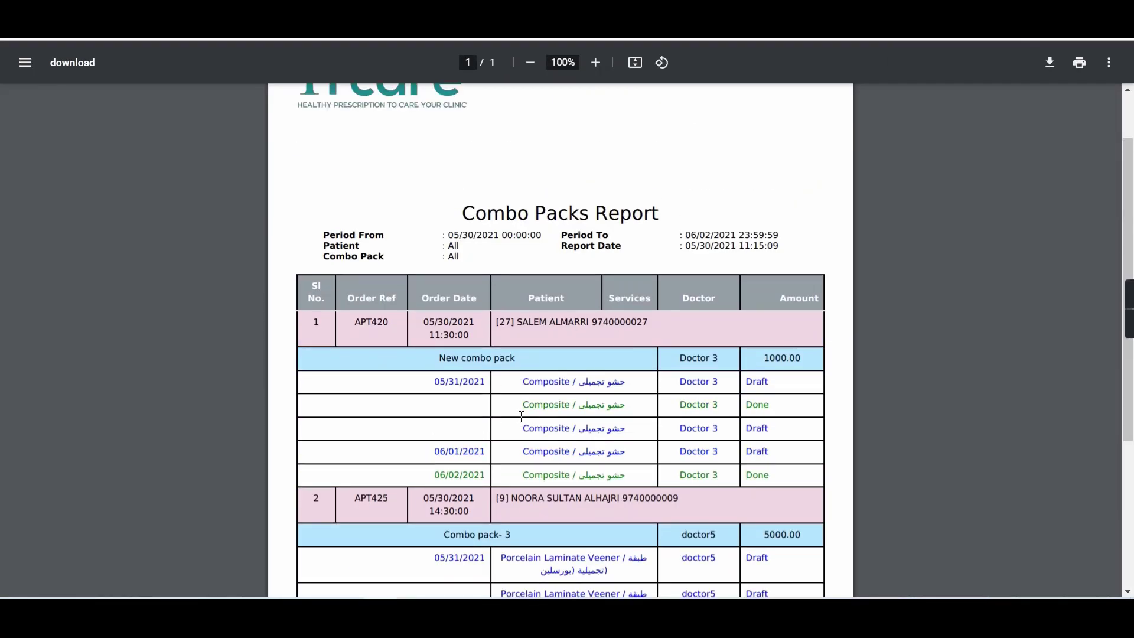
{"action": "scroll", "coordinate": [758, 335], "scroll_direction": "down", "scroll_amount": 4}
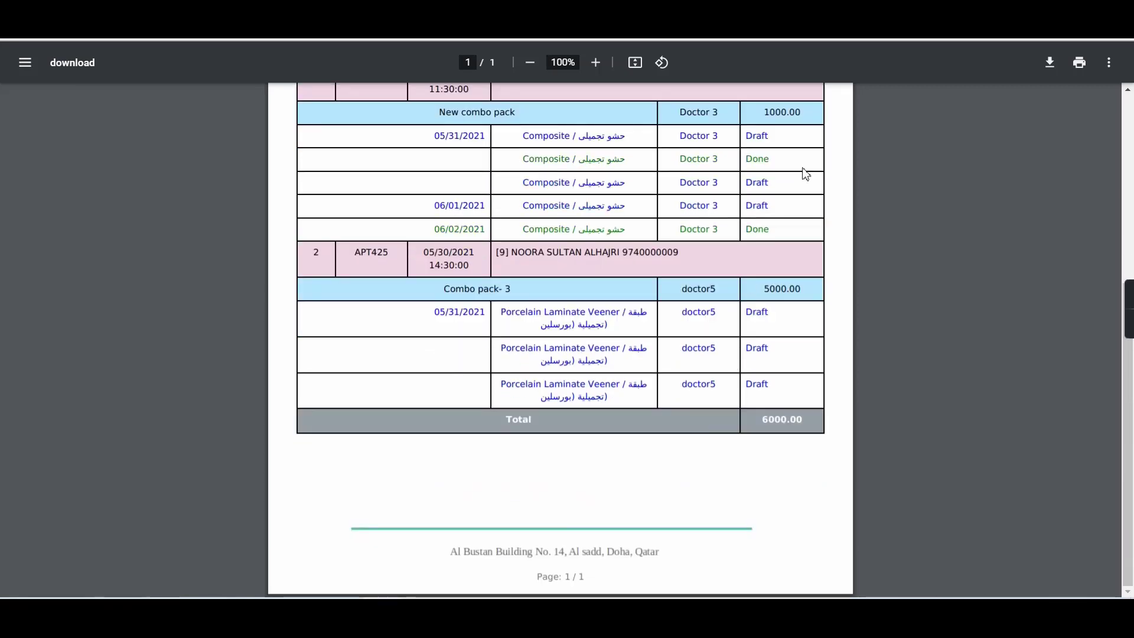
{"action": "left_click_drag", "start_coordinate": [710, 163], "coordinate": [843, 281]}
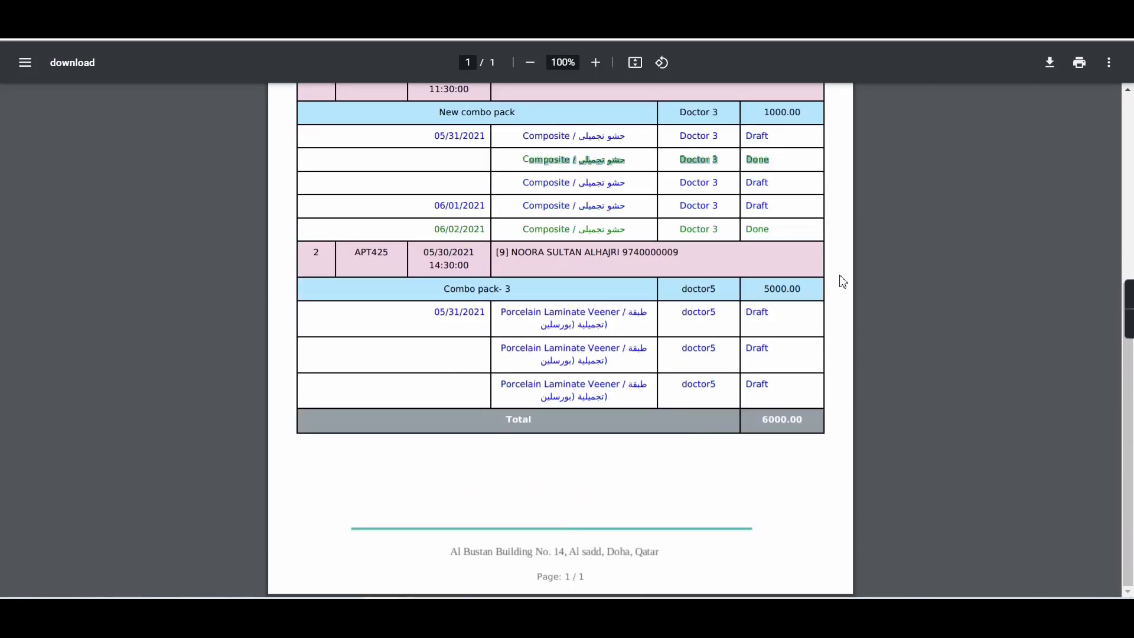
{"action": "left_click", "coordinate": [580, 236]}
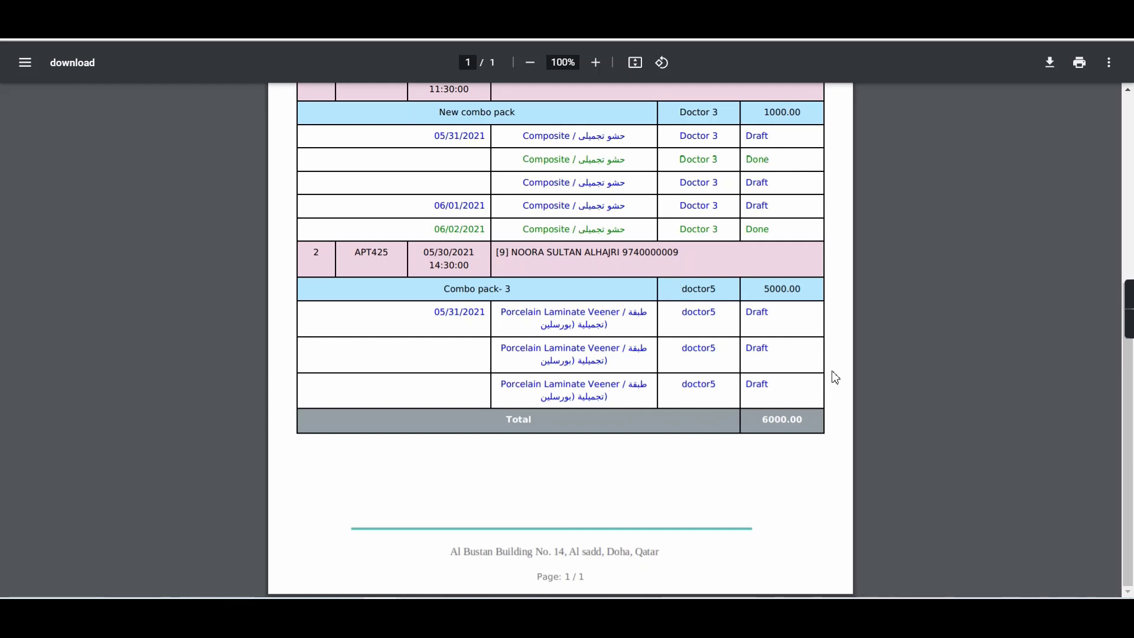
{"action": "scroll", "coordinate": [776, 461], "scroll_direction": "up", "scroll_amount": 5}
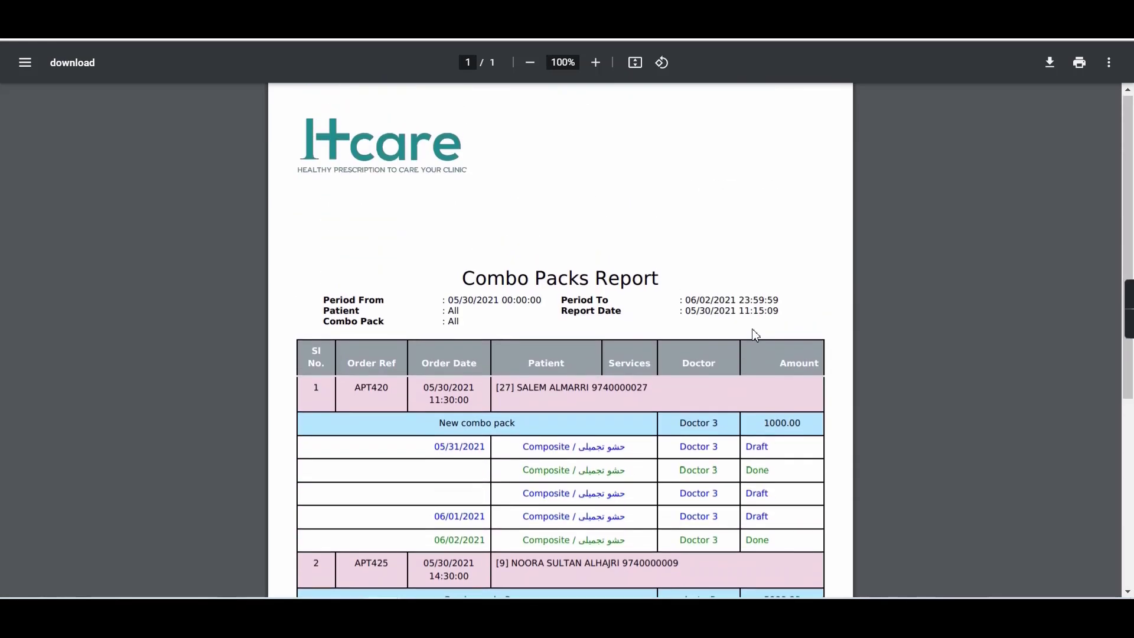
{"action": "left_click", "coordinate": [378, 10]}
{"action": "left_click", "coordinate": [370, 65]}
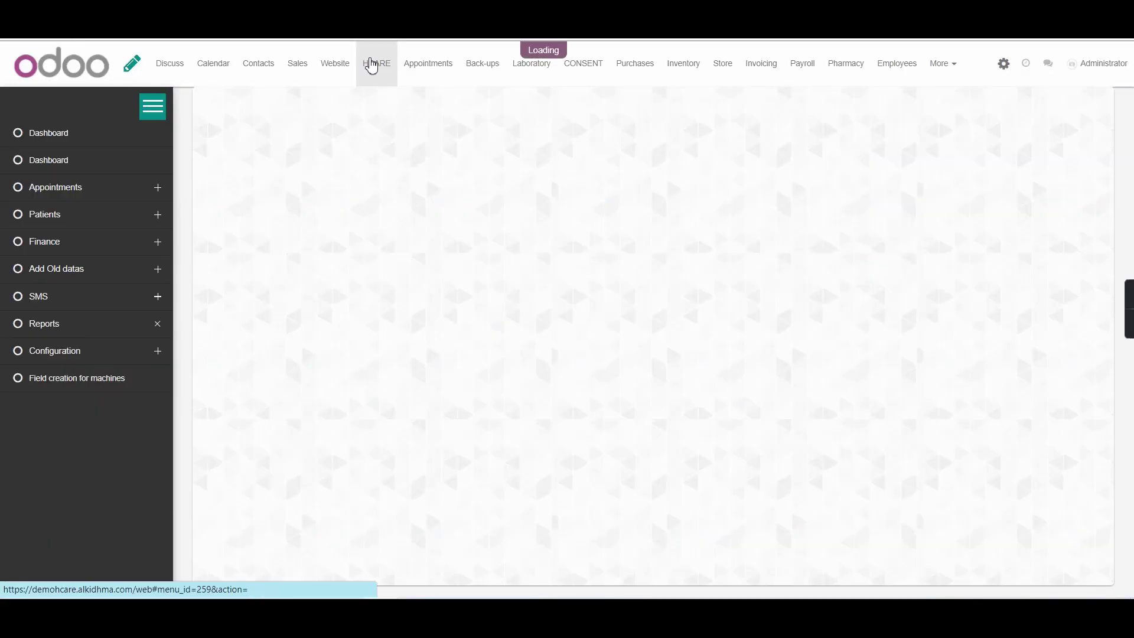